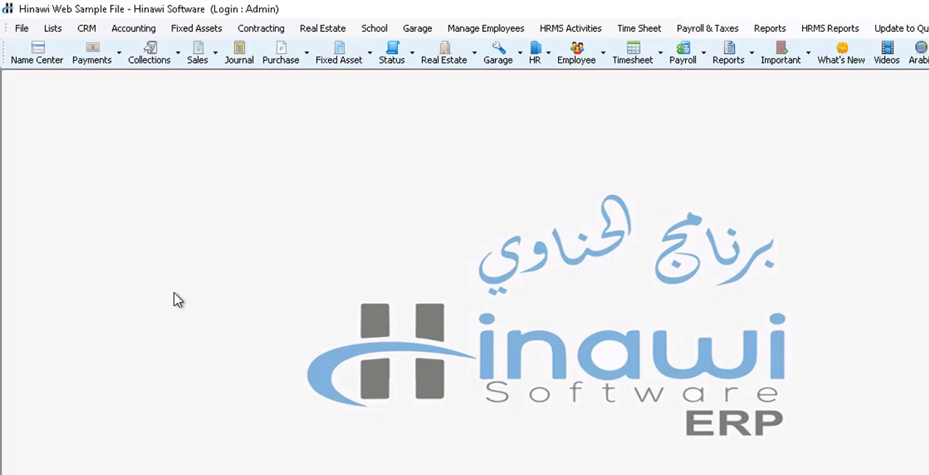
Step: Open the Items List and start creating a new item
click(54, 29)
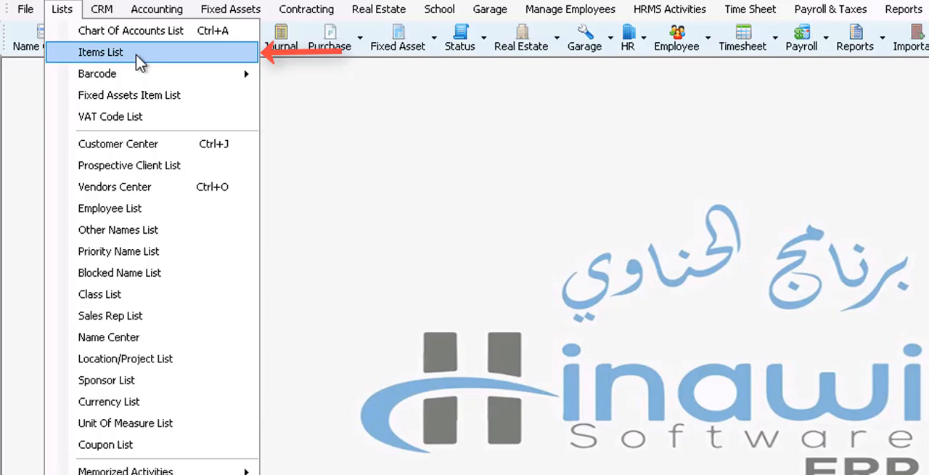
click(136, 55)
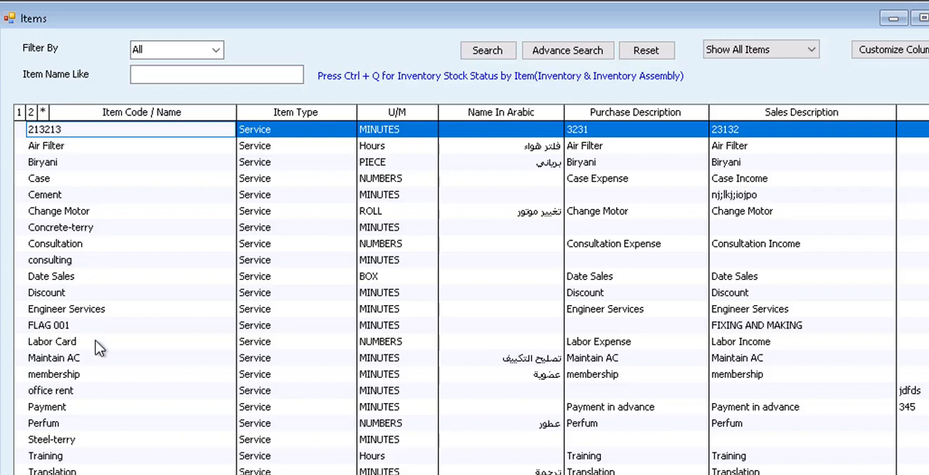
click(67, 162)
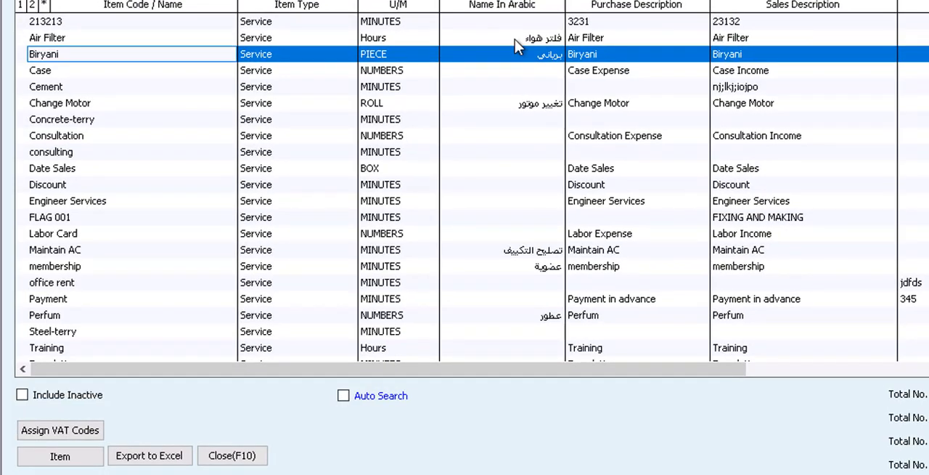
click(75, 461)
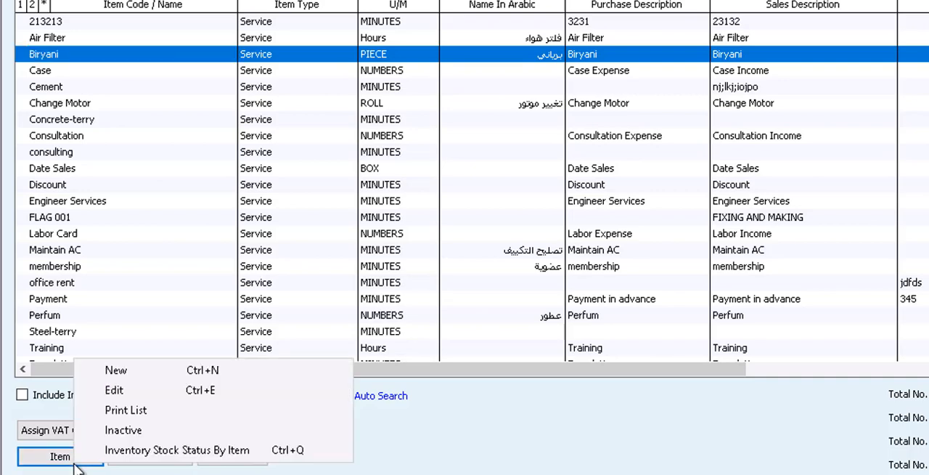
click(126, 375)
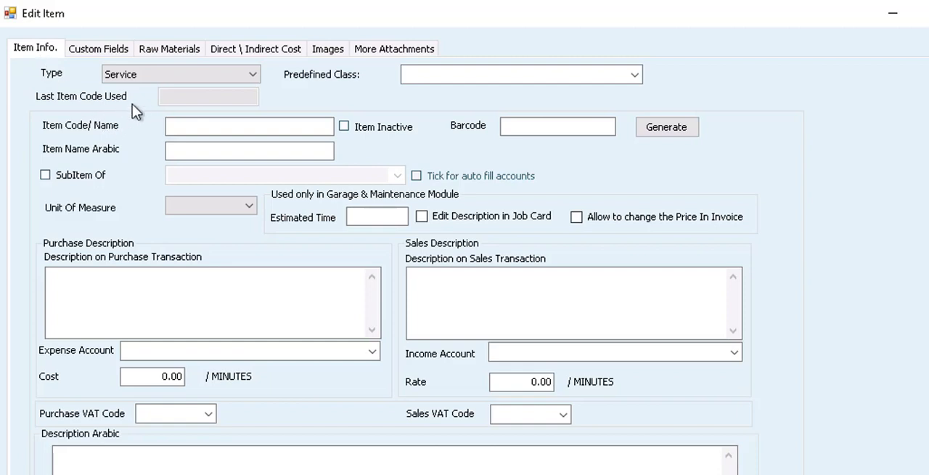
Step: Set the new item's type to InventoryItem
click(125, 77)
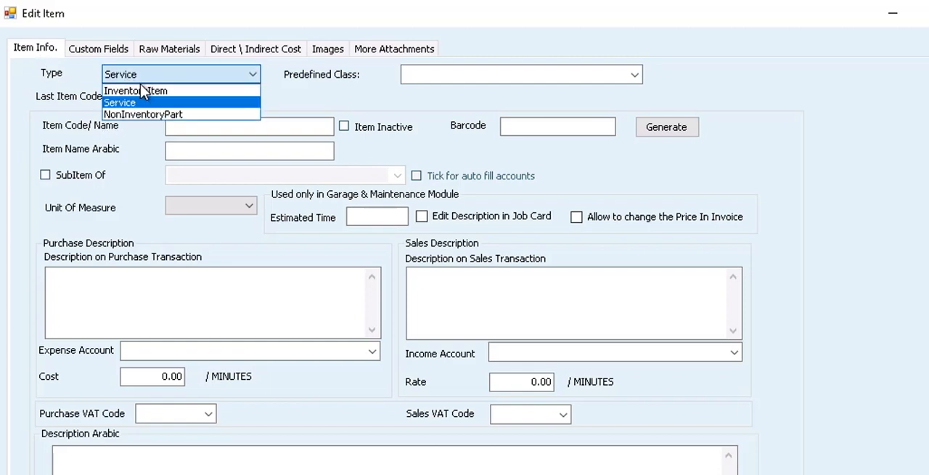
click(220, 98)
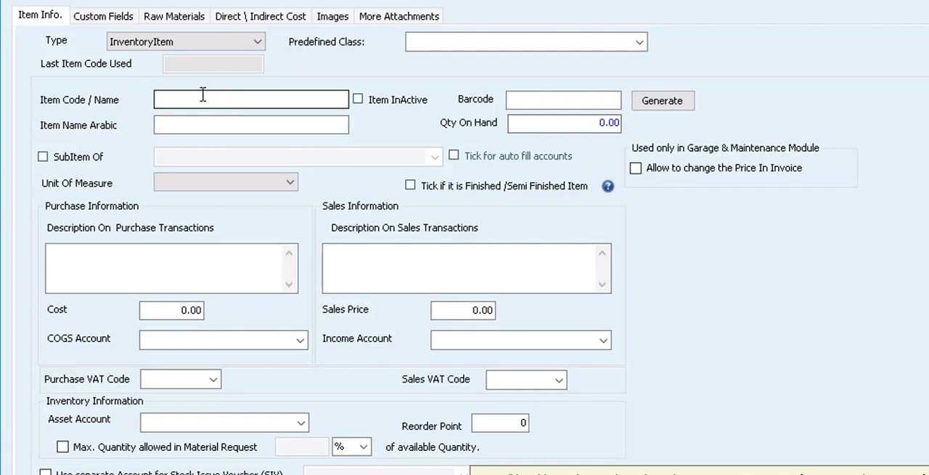
click(198, 127)
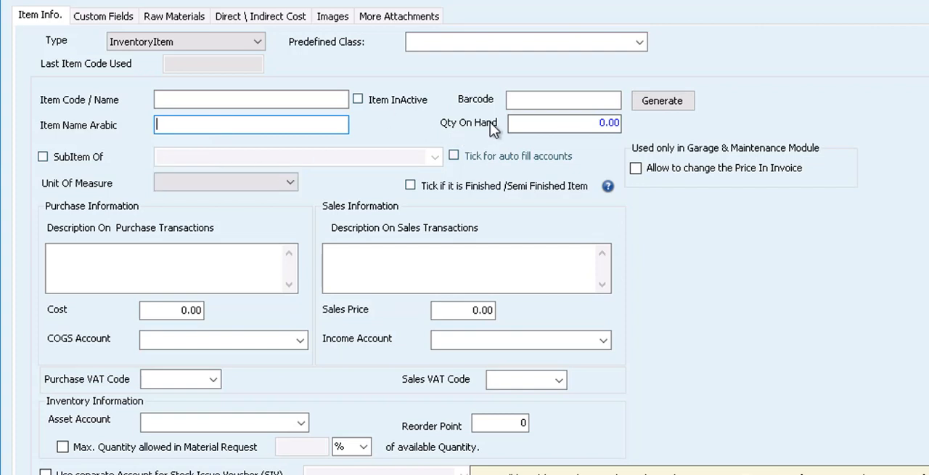
click(543, 122)
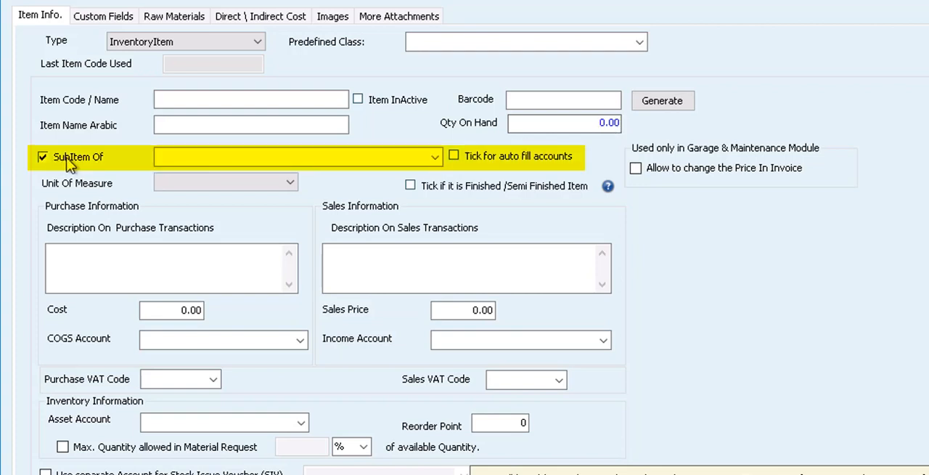
Step: Mark the item as a subitem and look through the available parent items without choosing one
click(435, 157)
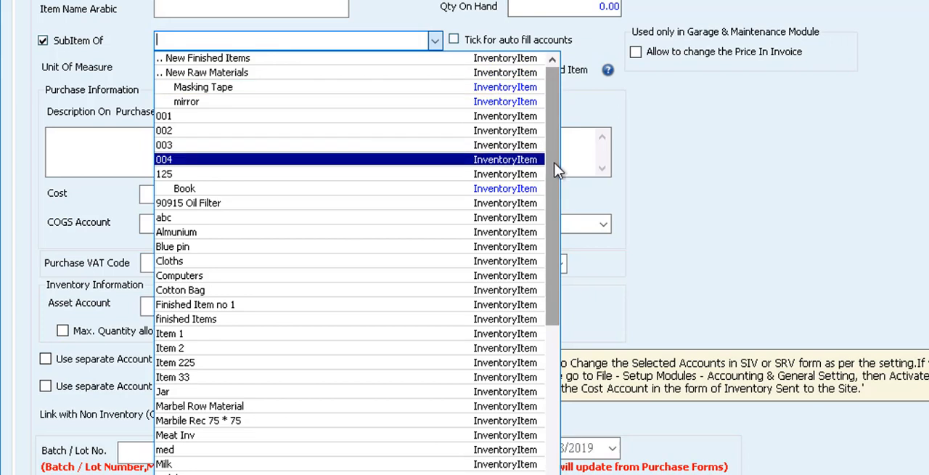
drag(556, 170, 574, 197)
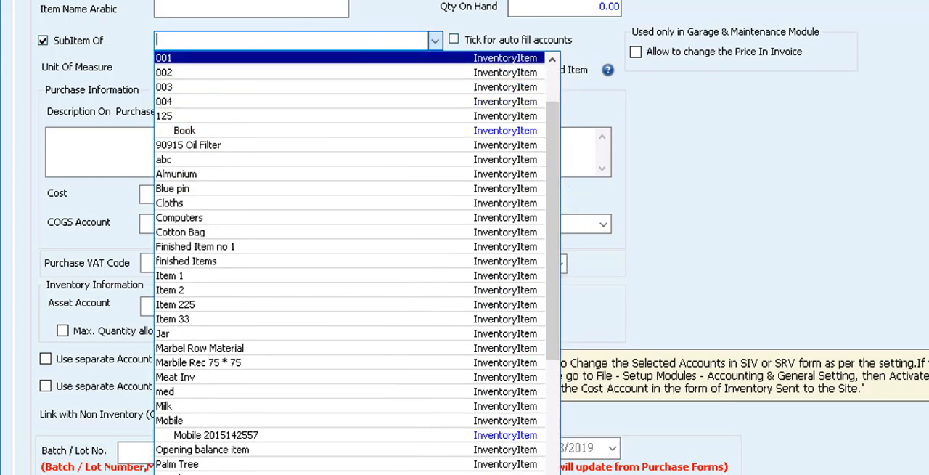
click(215, 1)
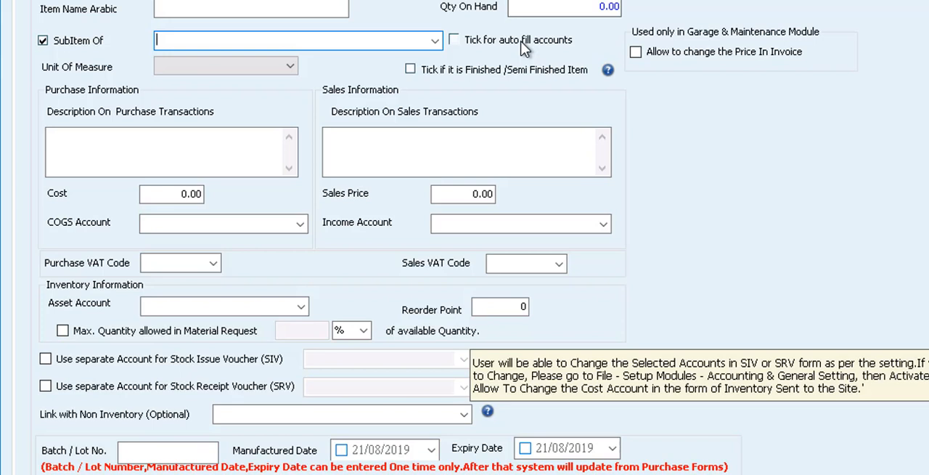
click(466, 42)
click(468, 47)
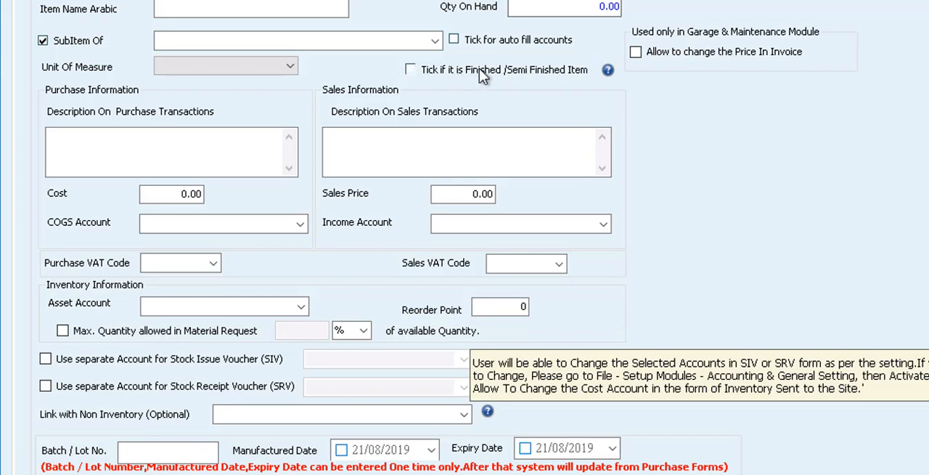
Step: Read the help note on the finished/semi-finished item option and view the available units of measure
click(609, 70)
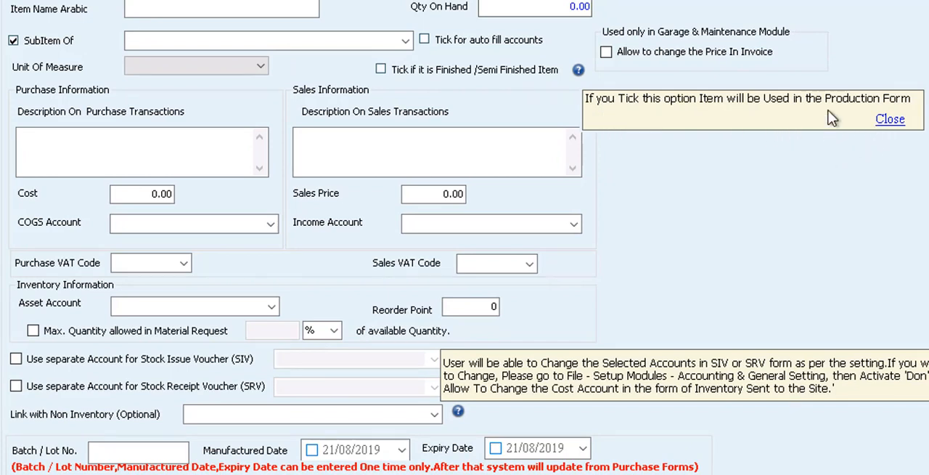
click(884, 122)
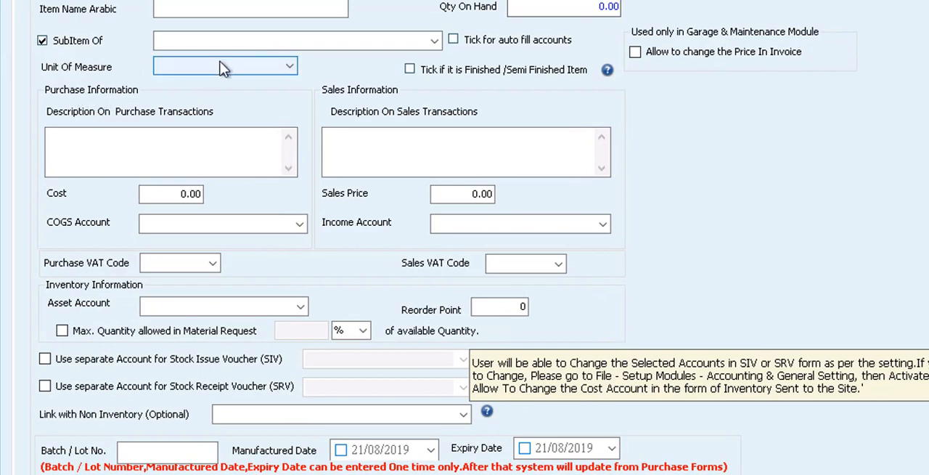
click(225, 73)
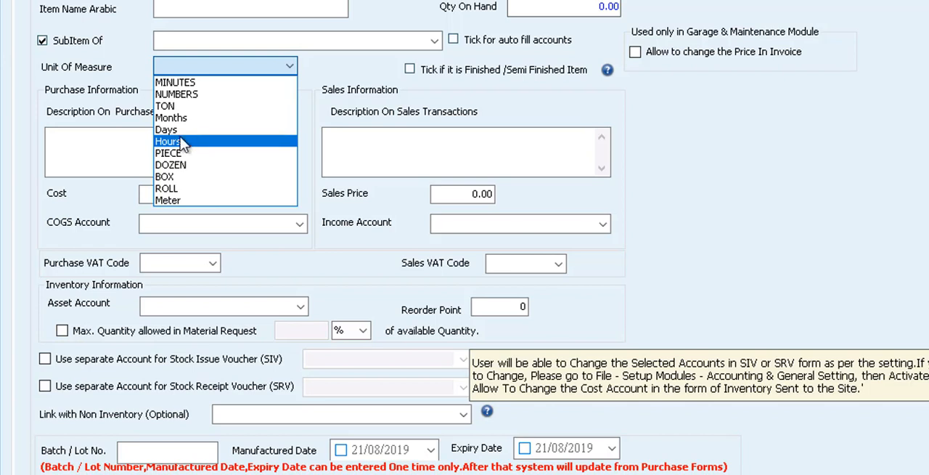
click(133, 144)
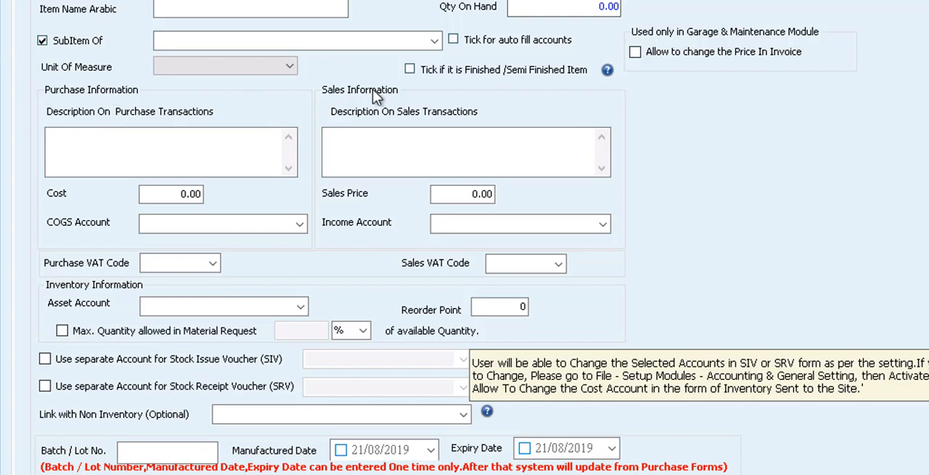
Step: Examine the purchase and sales description, cost and sales price fields of the item
click(262, 148)
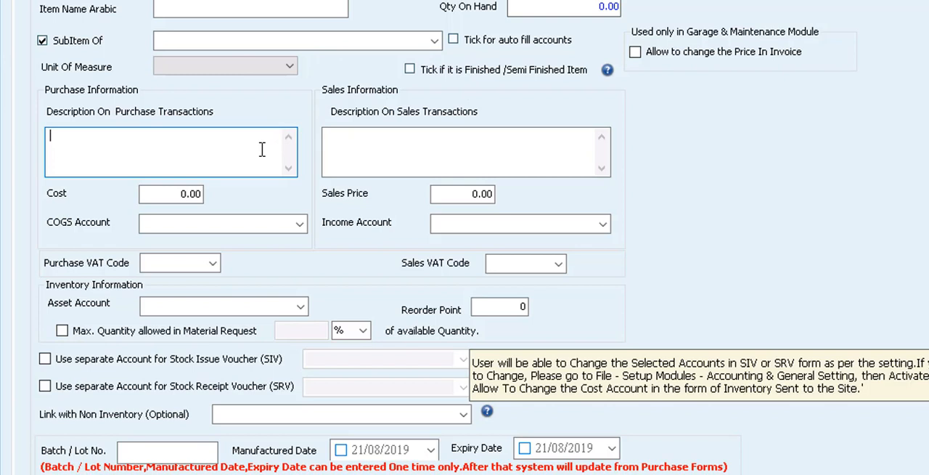
click(369, 143)
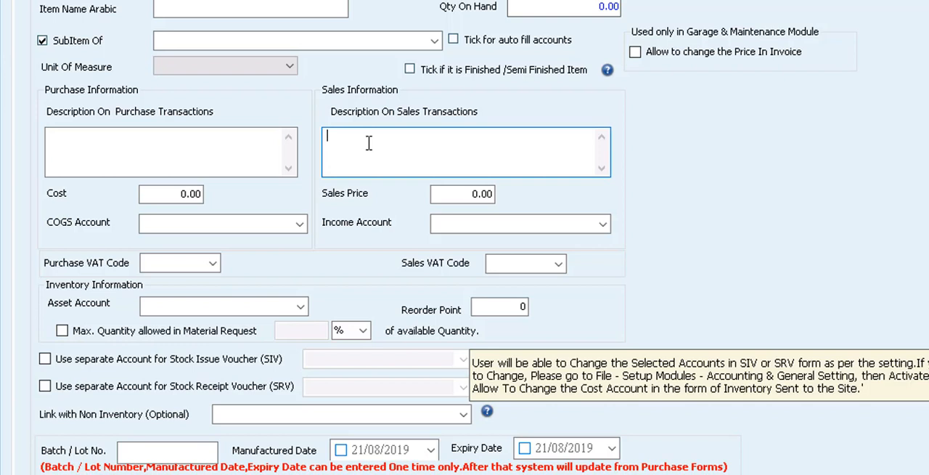
click(177, 194)
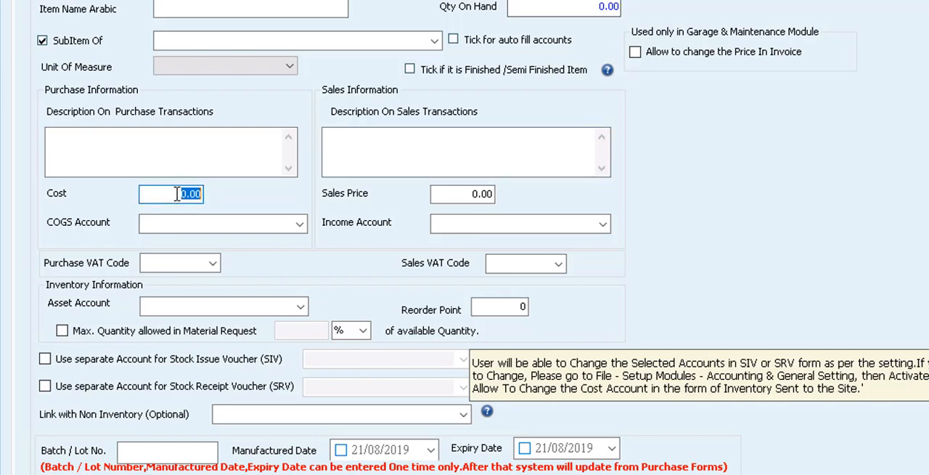
text(1)
key(BackSpace)
click(472, 196)
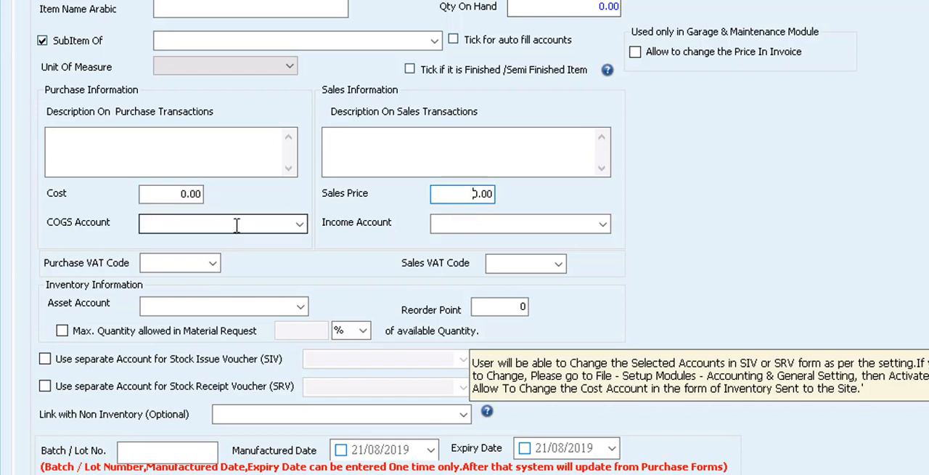
Step: Check the COGS account field and look through the accounts offered for the income account
click(300, 228)
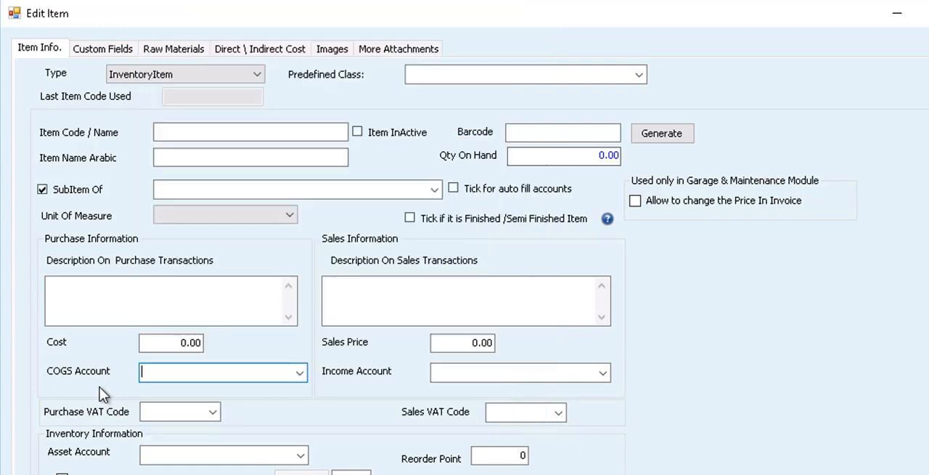
click(102, 394)
click(603, 373)
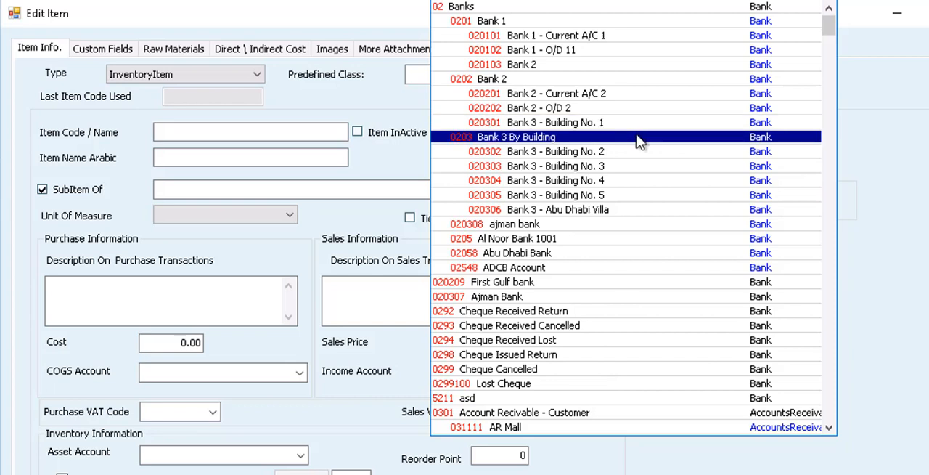
click(250, 413)
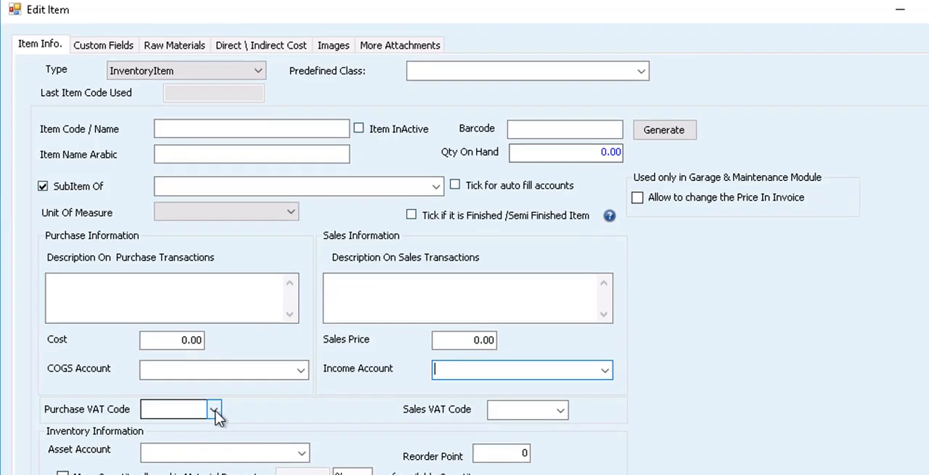
Step: View the available purchase and sales VAT codes and the accounts offered for the asset account
click(213, 412)
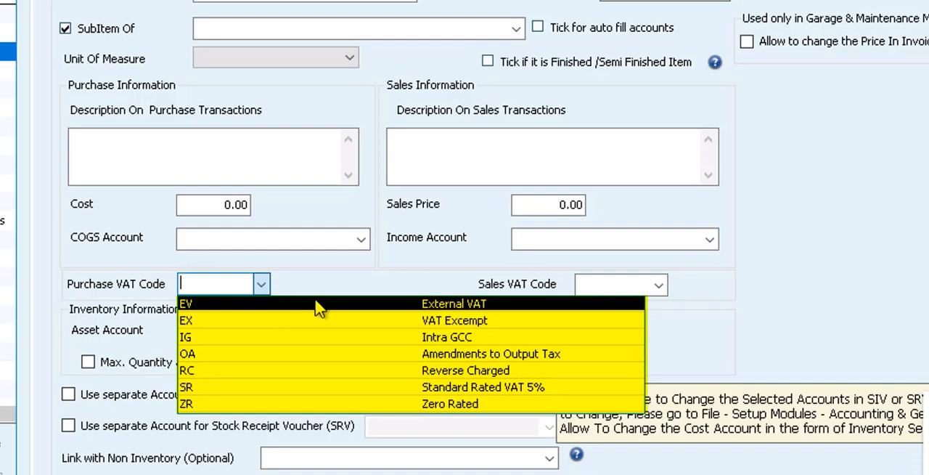
click(318, 275)
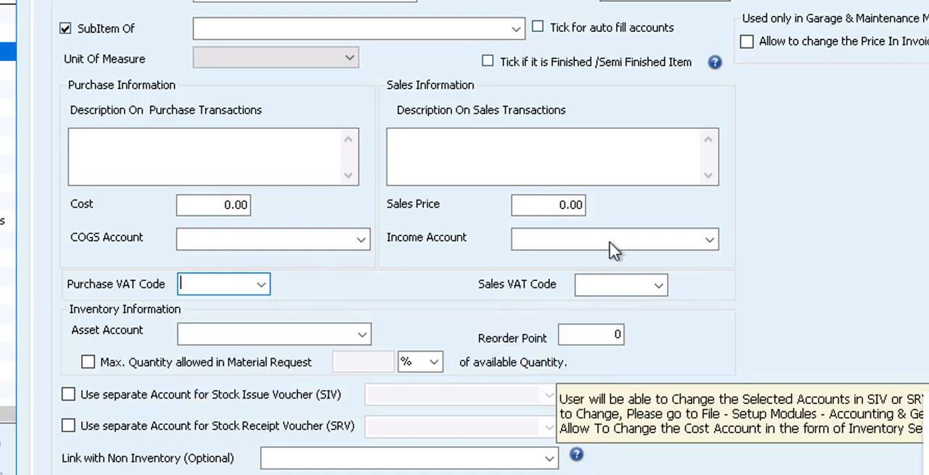
click(661, 284)
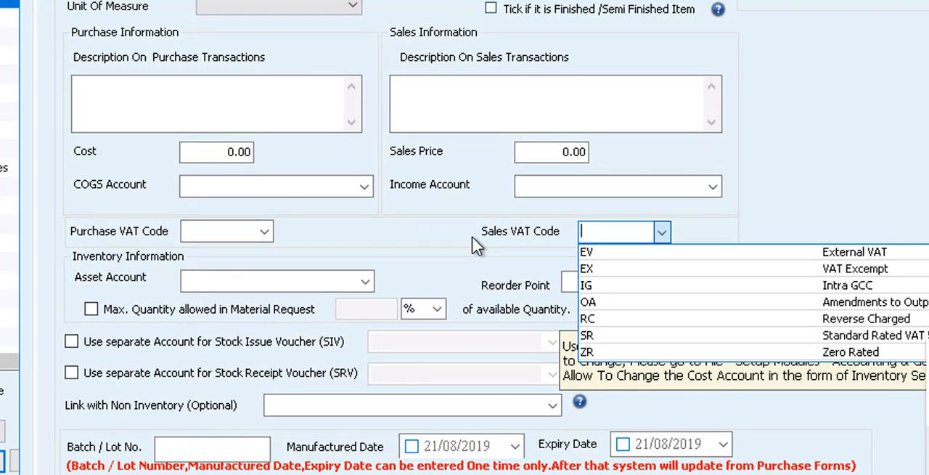
click(320, 273)
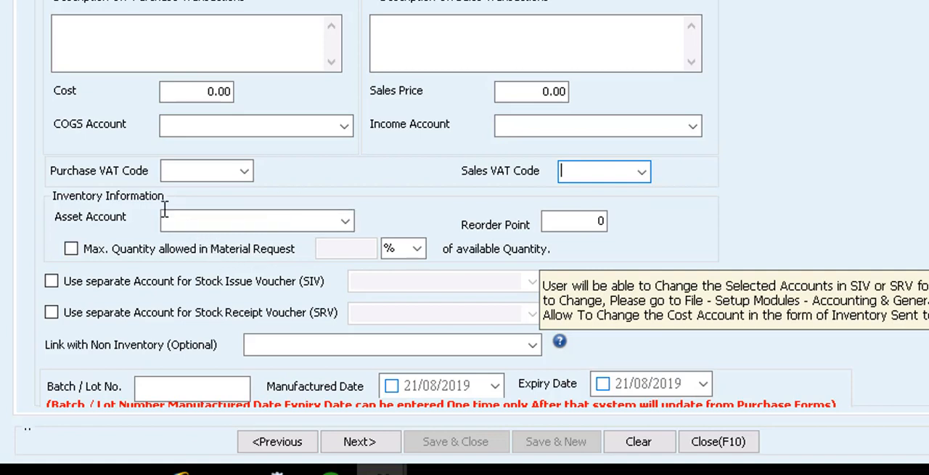
click(345, 222)
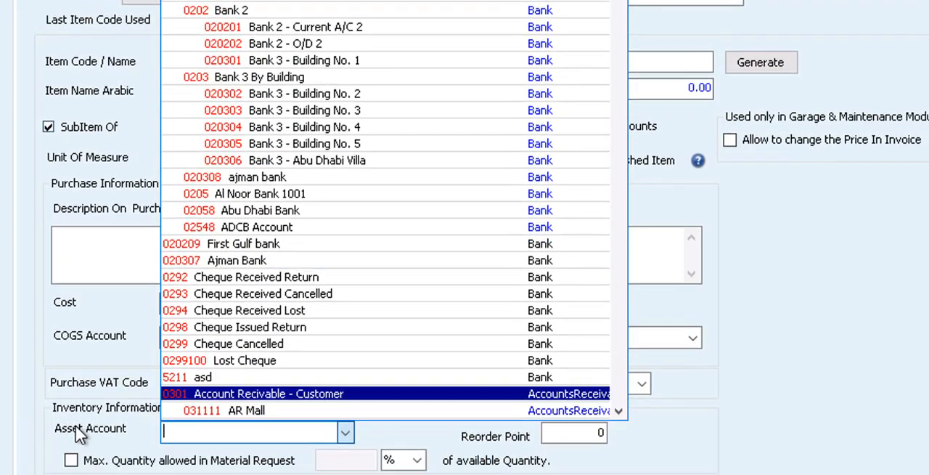
click(75, 457)
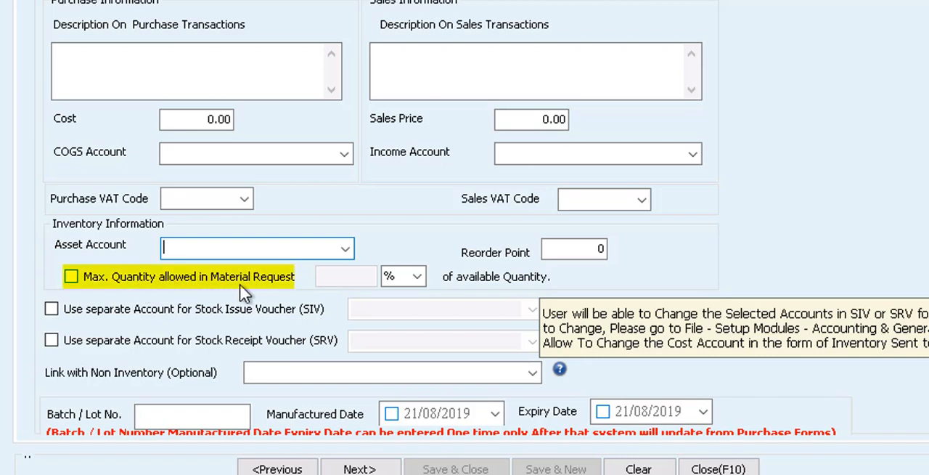
Step: Enable the maximum quantity allowed in material requests, expressed as % of the available quantity
click(417, 277)
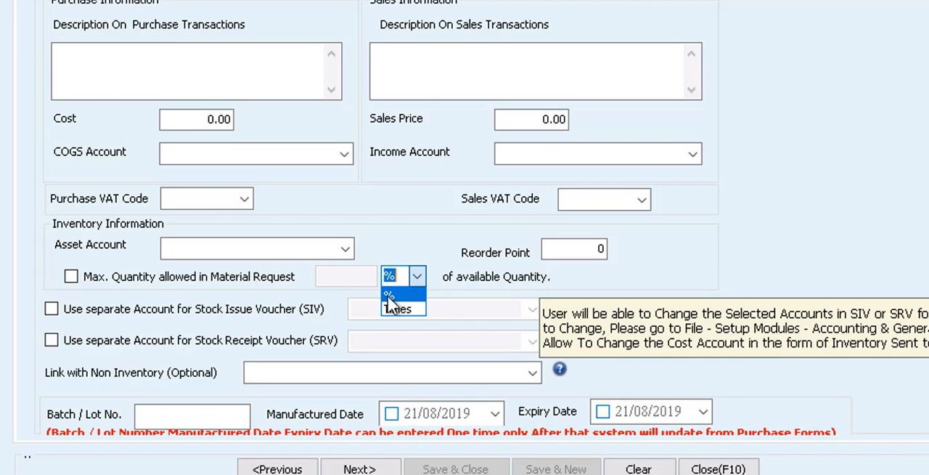
click(398, 309)
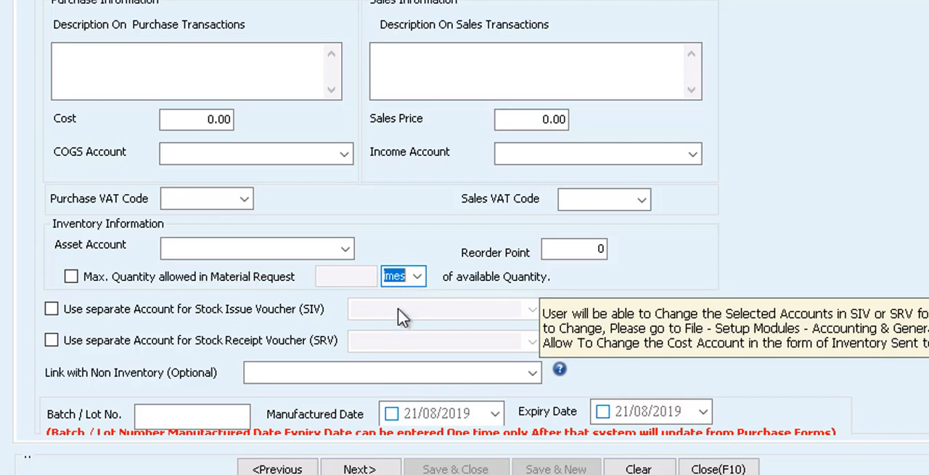
click(418, 277)
click(70, 275)
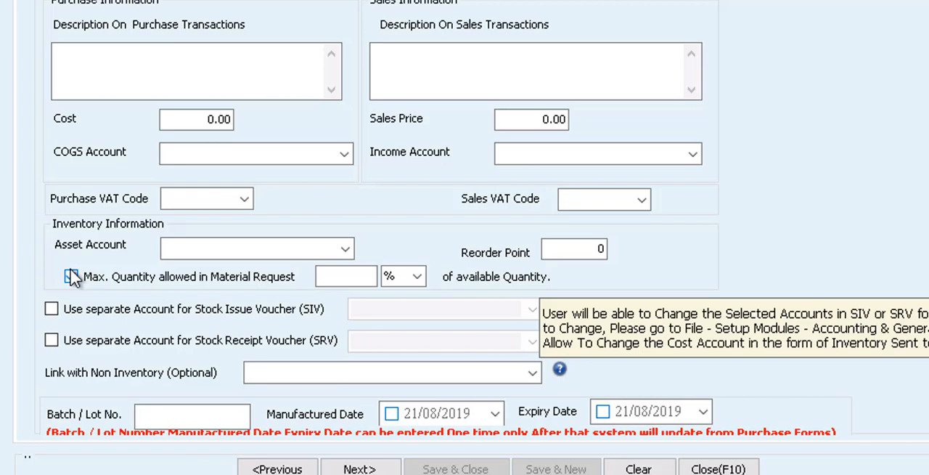
Step: Turn on the material request quantity limit and activate its empty quantity field for a percentage entry
click(71, 276)
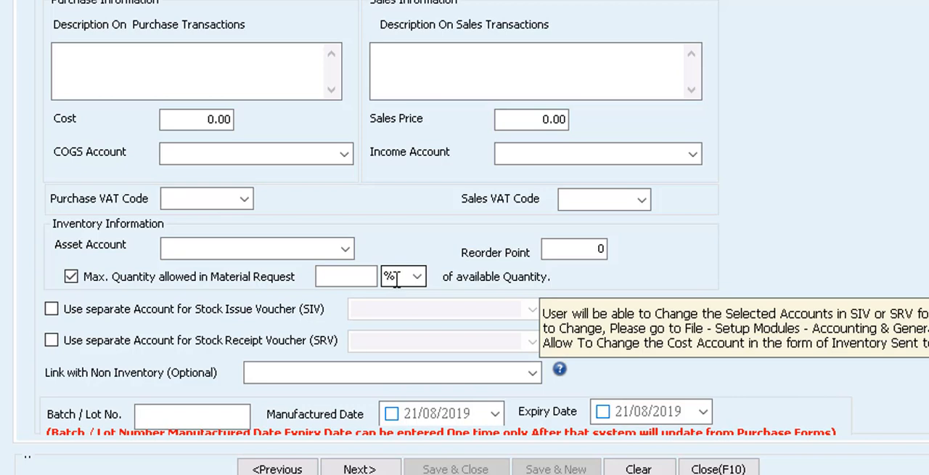
click(342, 274)
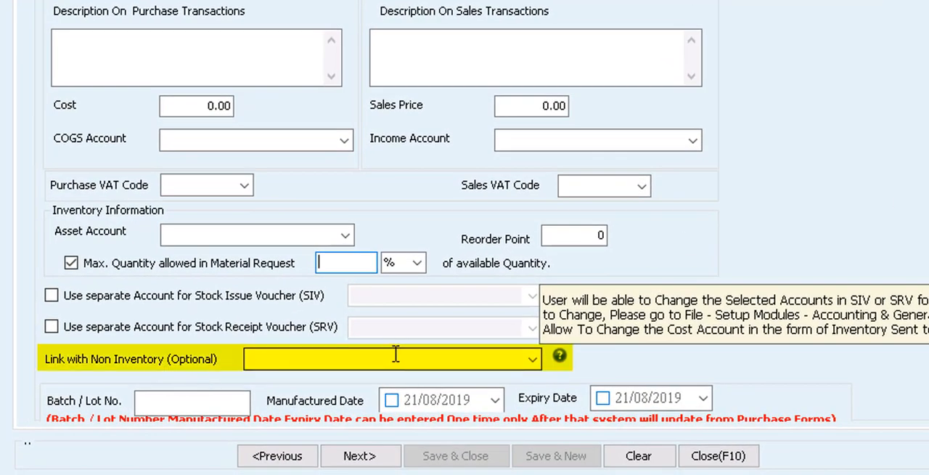
Step: Look through the non-inventory items available for linking to the item and check the Batch / Lot No. field
mouse_move(565, 357)
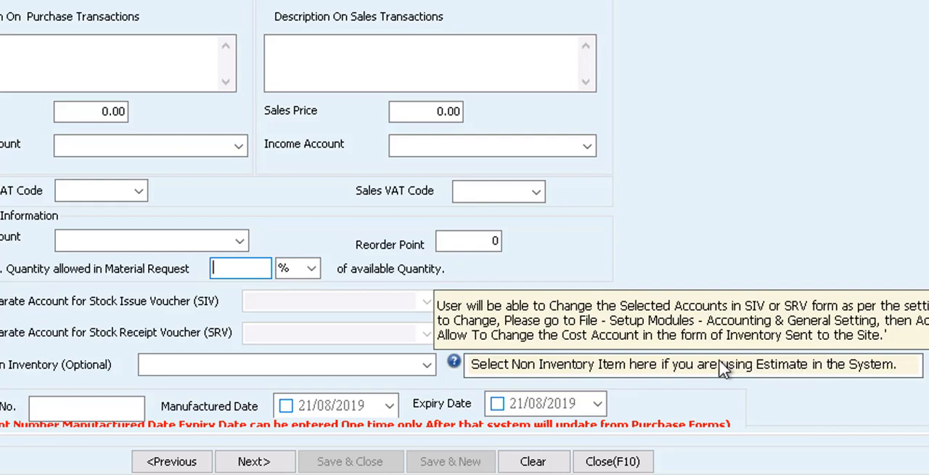
click(427, 365)
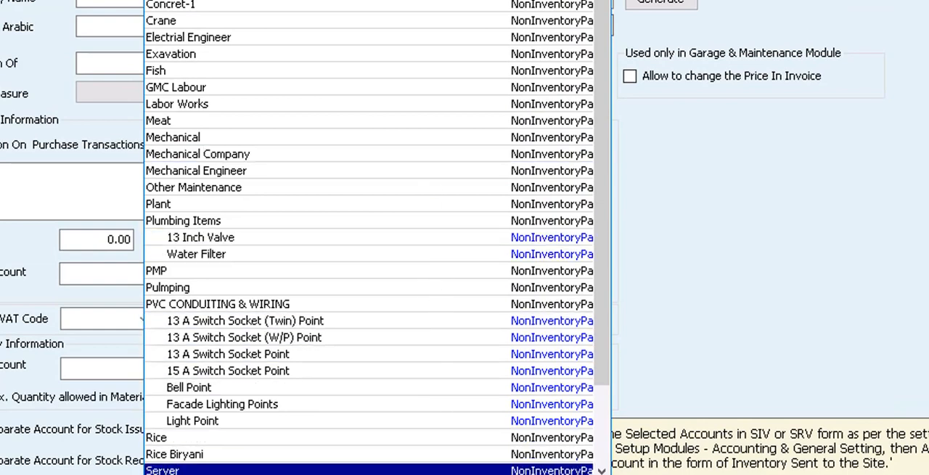
click(190, 470)
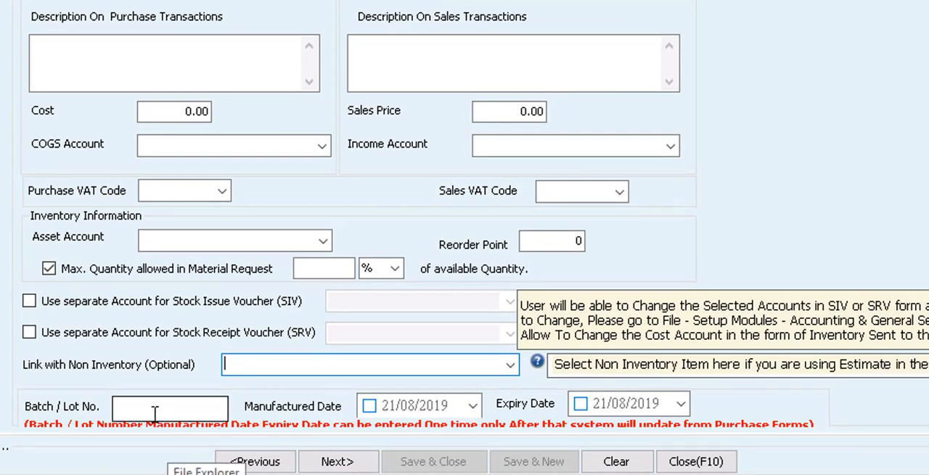
click(154, 411)
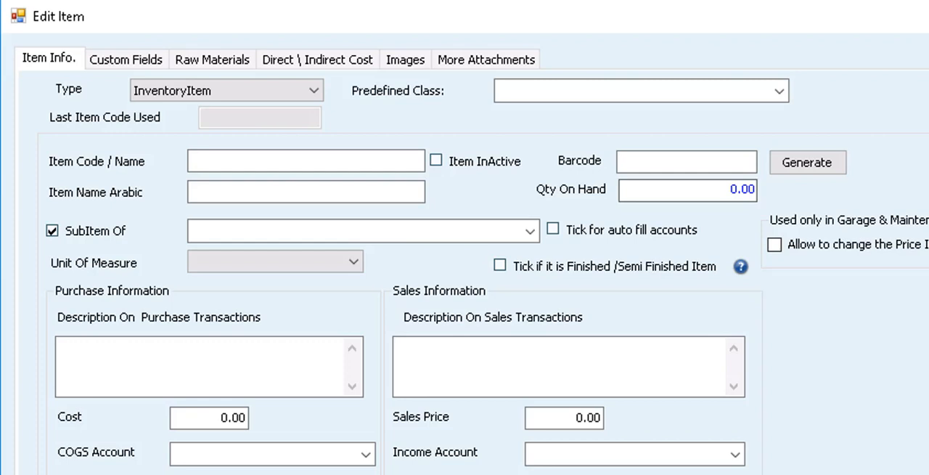
Step: Inspect the item's custom fields and their name definitions, comparing them with the main item information
click(118, 61)
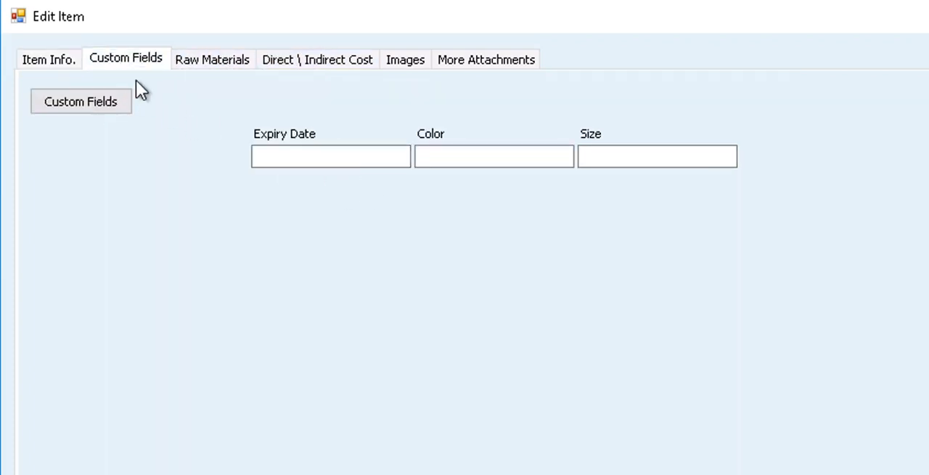
click(106, 102)
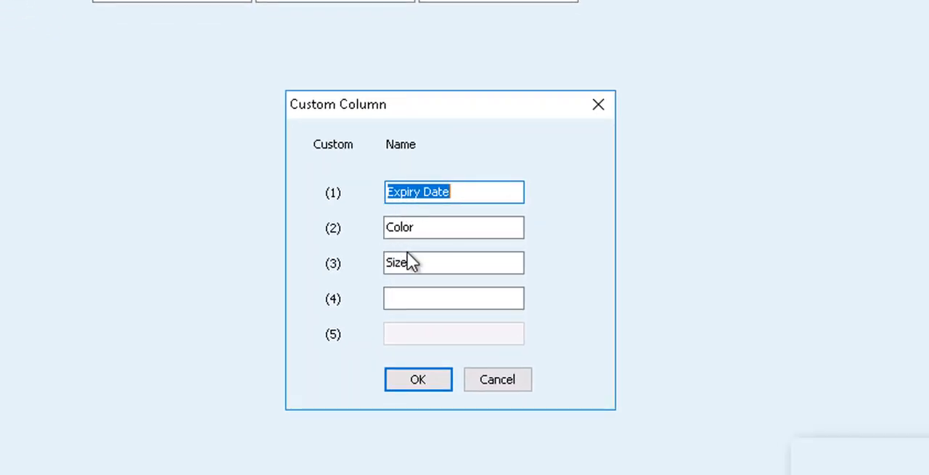
click(599, 105)
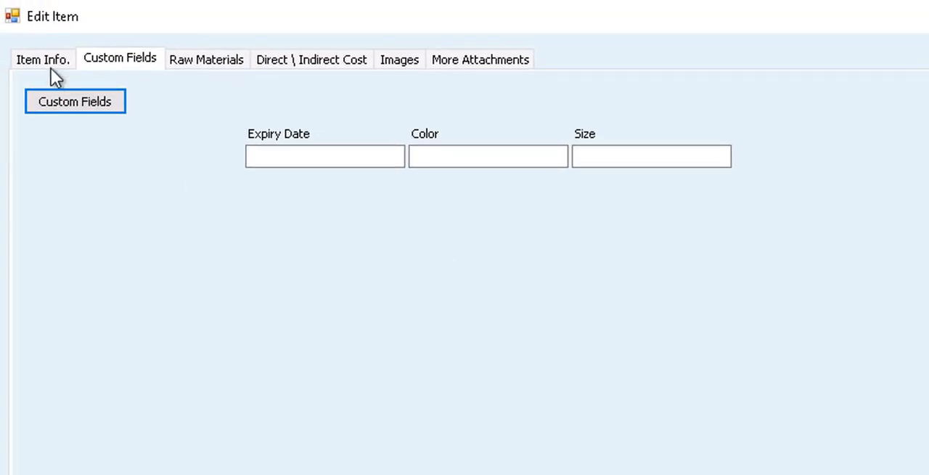
click(50, 60)
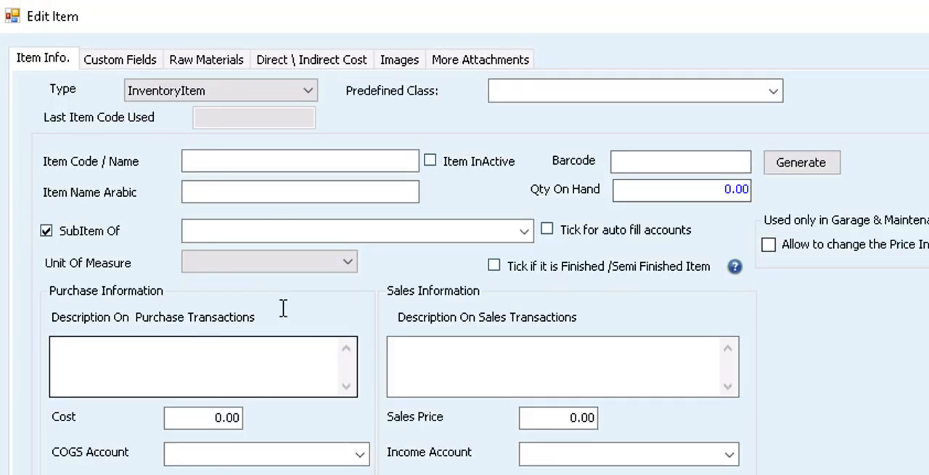
click(114, 63)
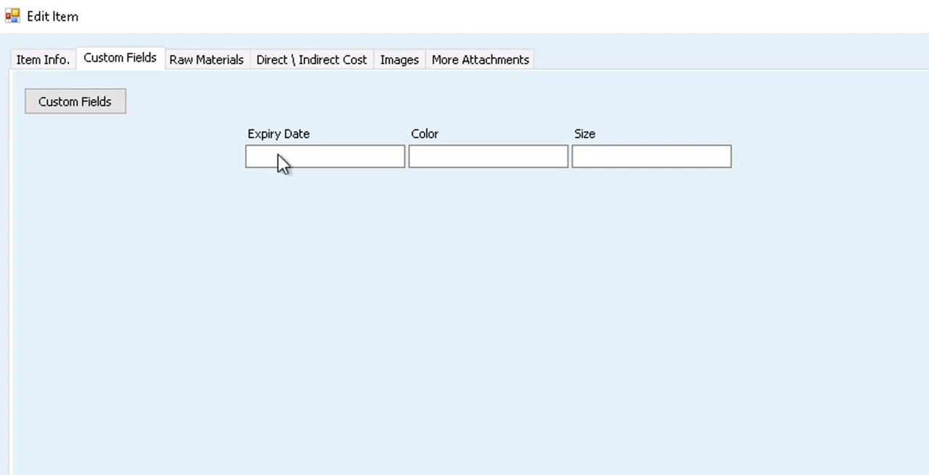
Step: Review the item's raw materials, direct and indirect costs, images and additional attachments, and close the Items list
click(212, 63)
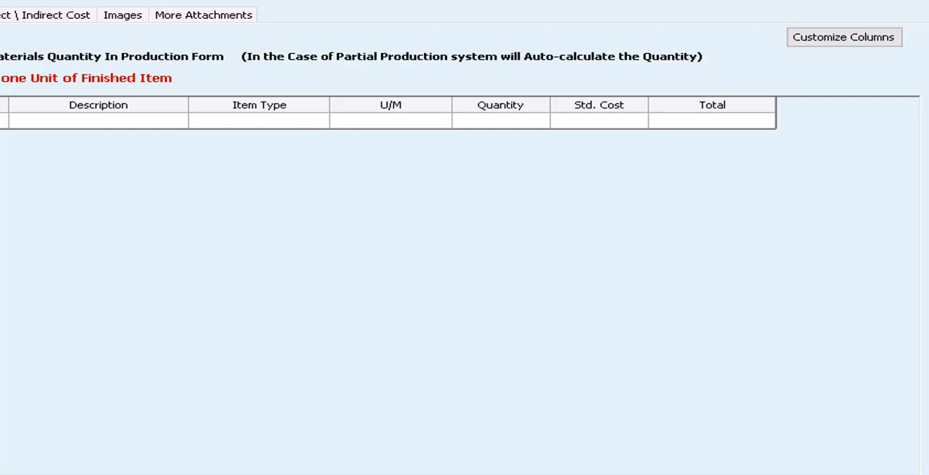
click(10, 18)
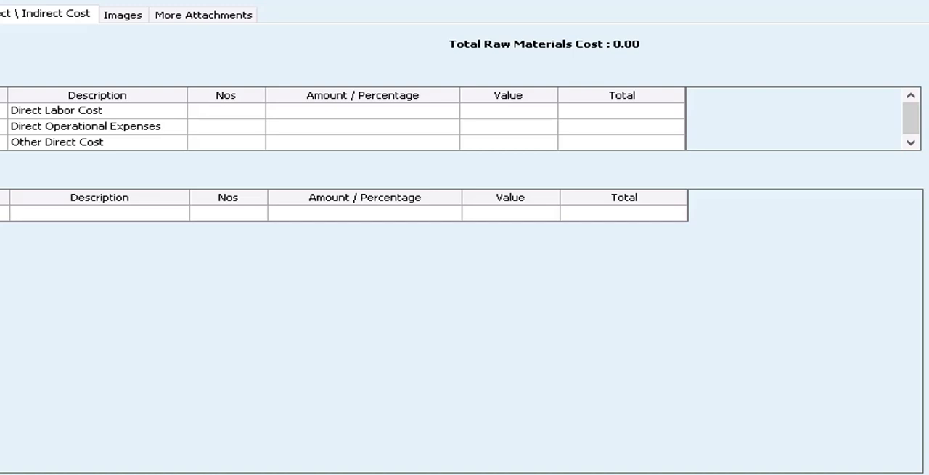
click(128, 14)
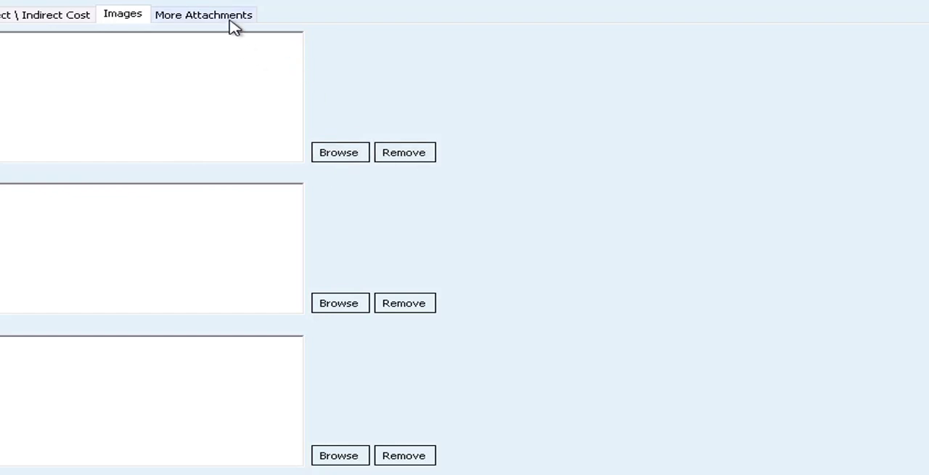
click(231, 21)
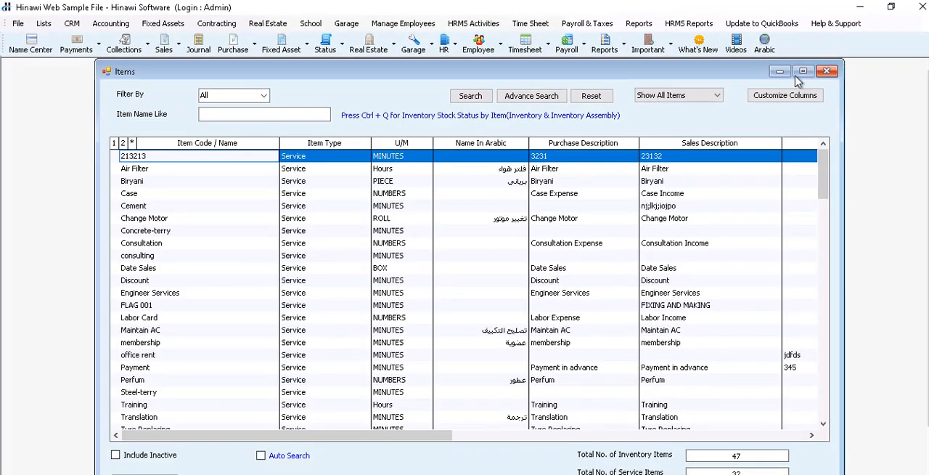
click(826, 73)
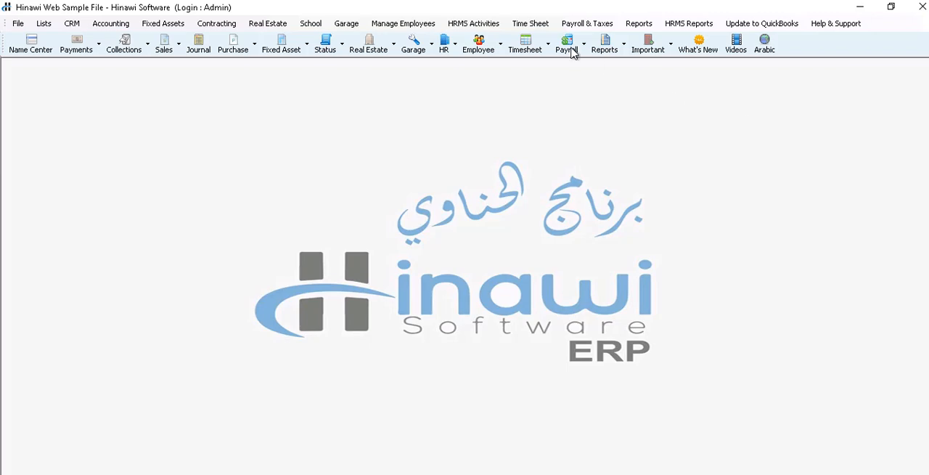
Step: Open a new Stock Issue Voucher (SIV) from the accounting inventory functions
click(110, 24)
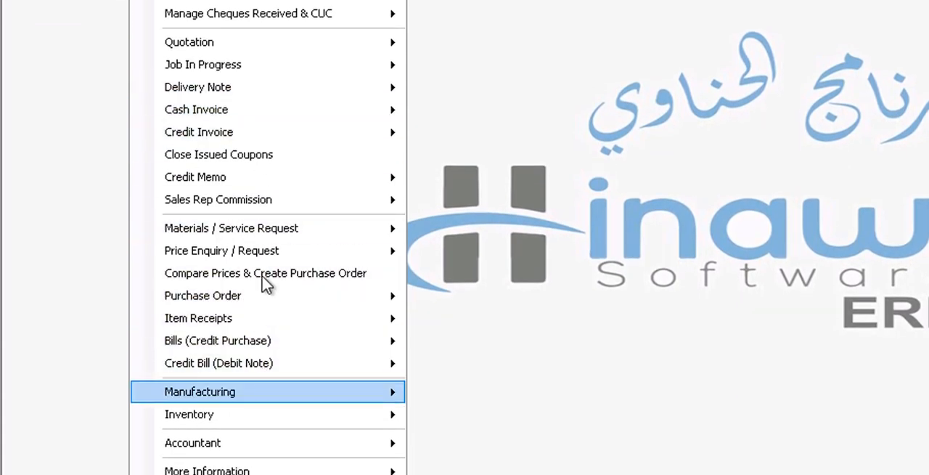
mouse_move(259, 65)
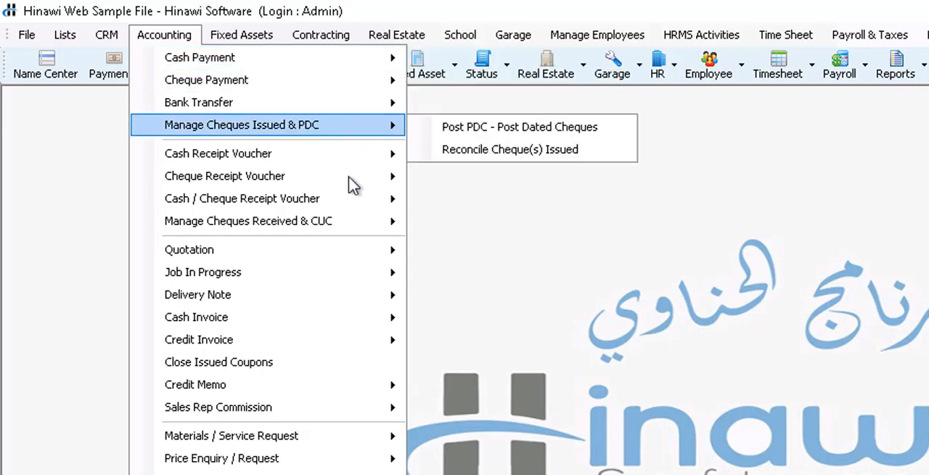
mouse_move(296, 378)
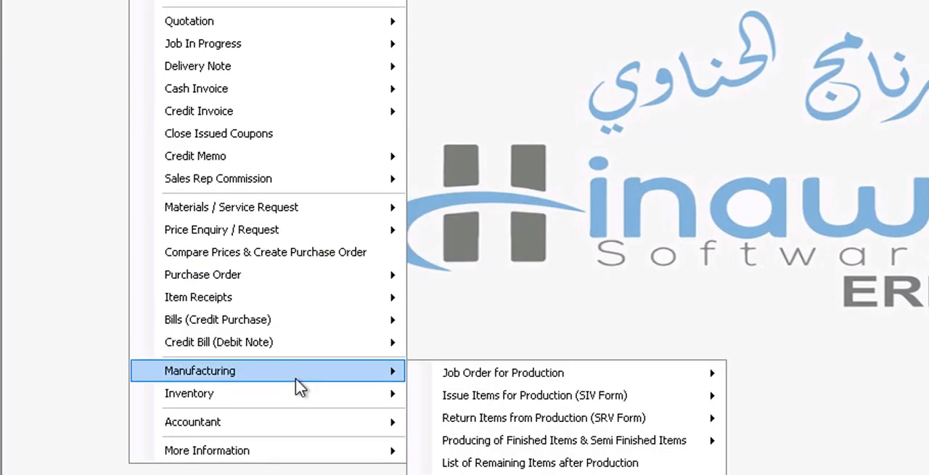
mouse_move(595, 420)
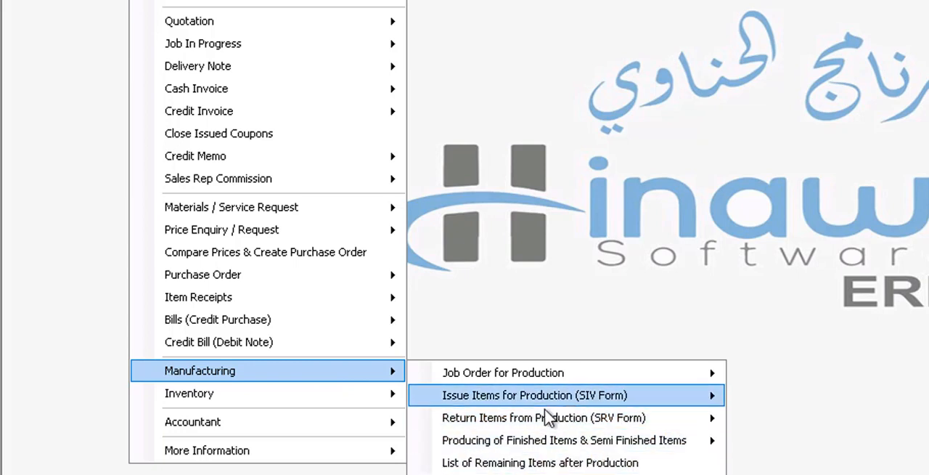
mouse_move(394, 403)
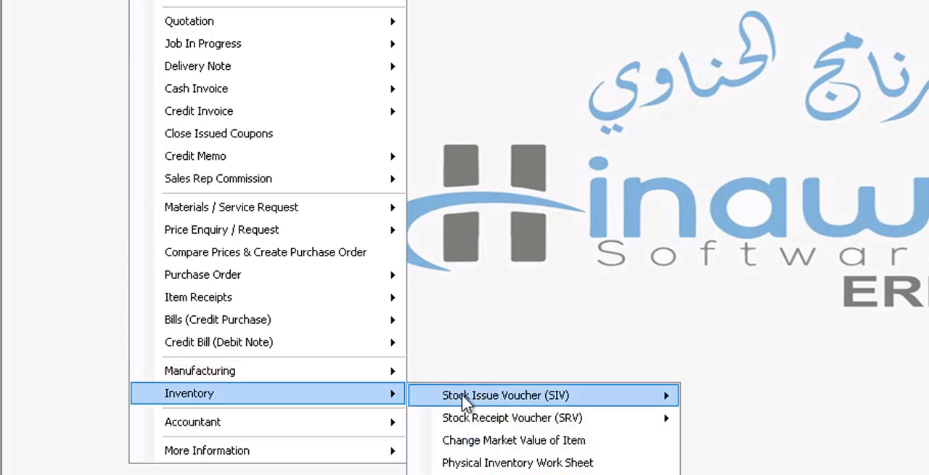
mouse_move(471, 396)
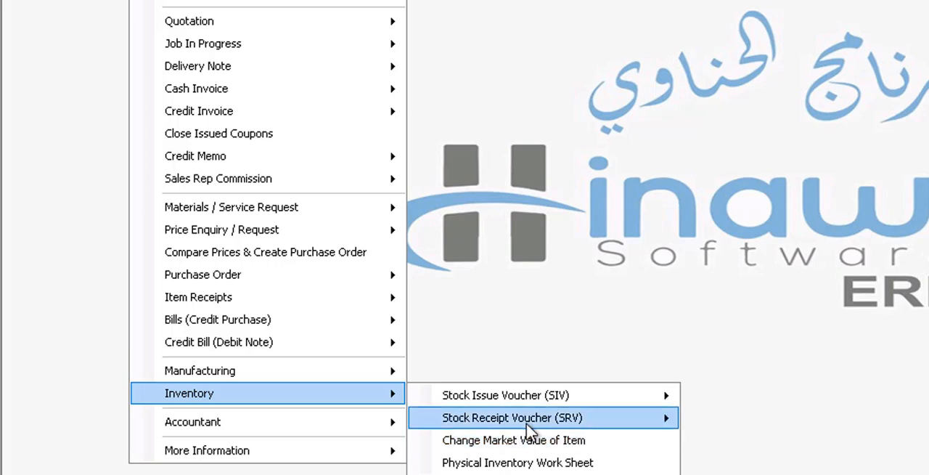
mouse_move(646, 405)
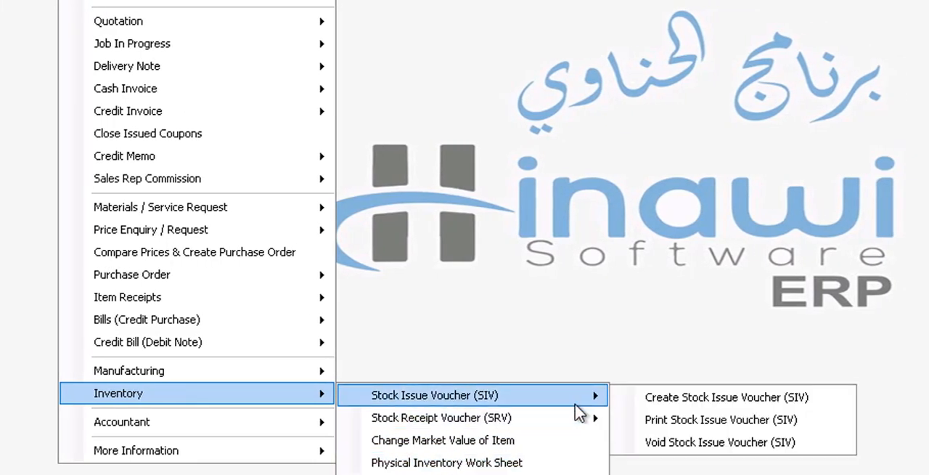
click(683, 398)
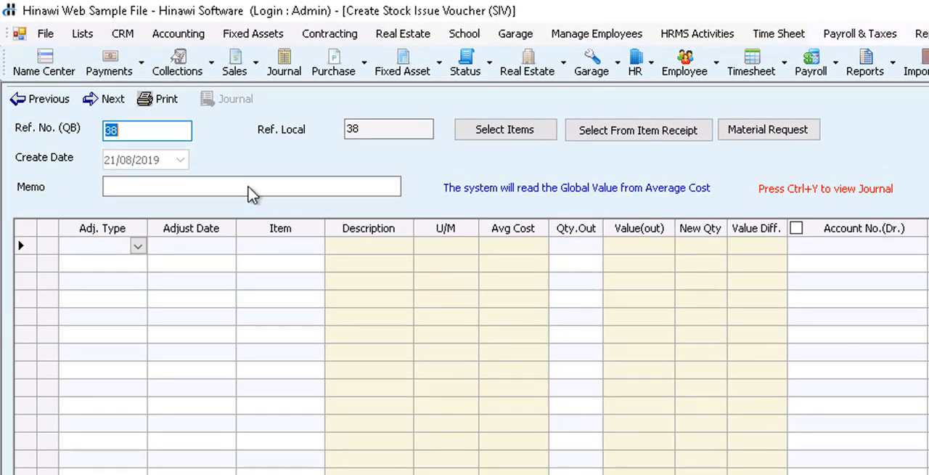
Step: Browse the items offered in the stock issue voucher's first row and close the voucher without saving
click(281, 247)
click(283, 249)
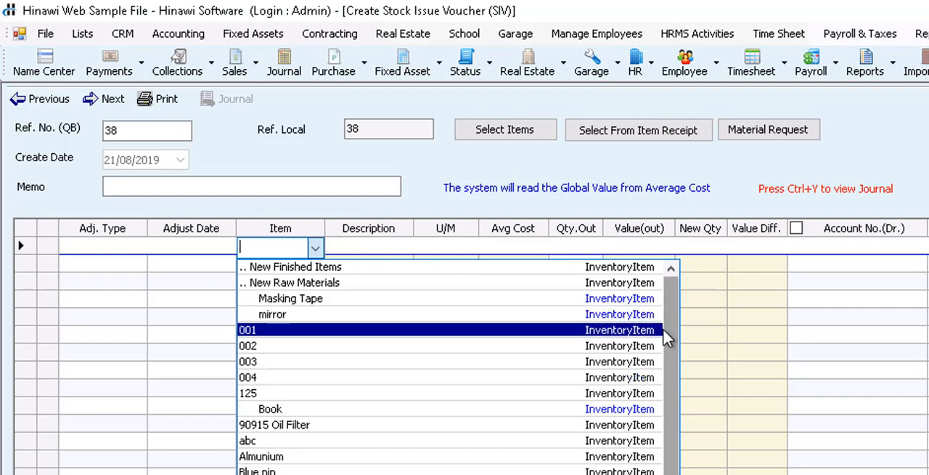
drag(667, 331, 664, 474)
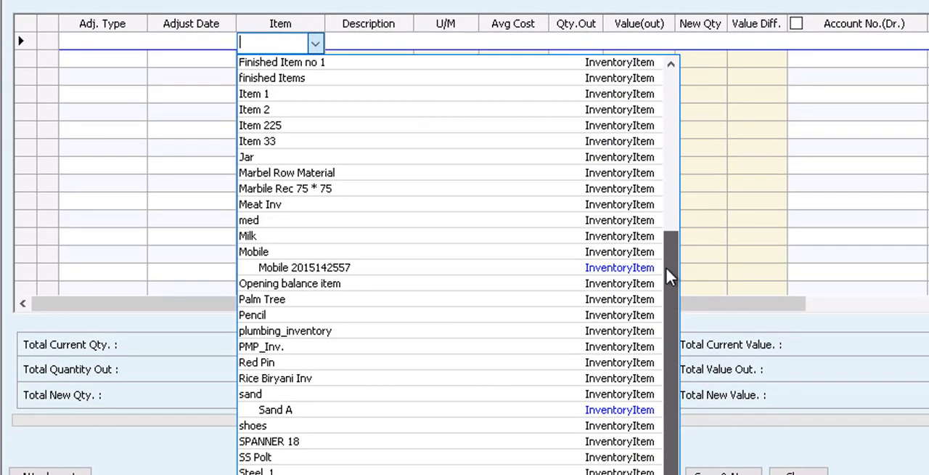
drag(666, 275, 679, 82)
click(762, 108)
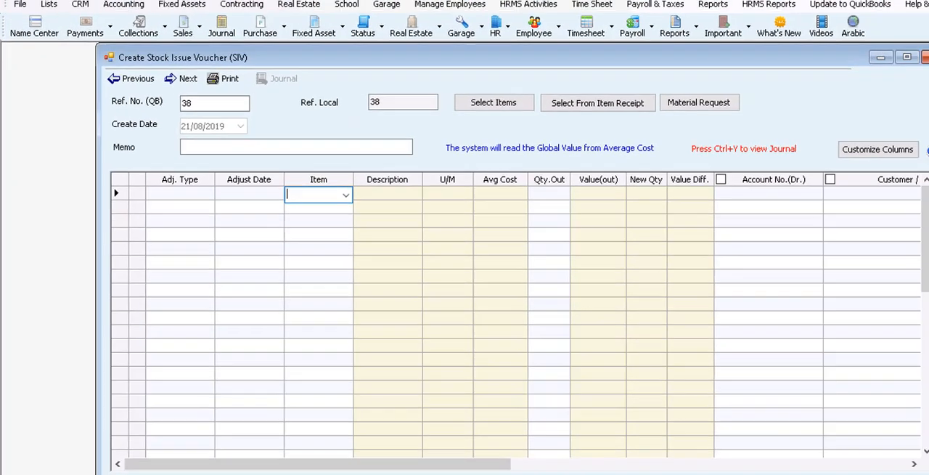
click(925, 57)
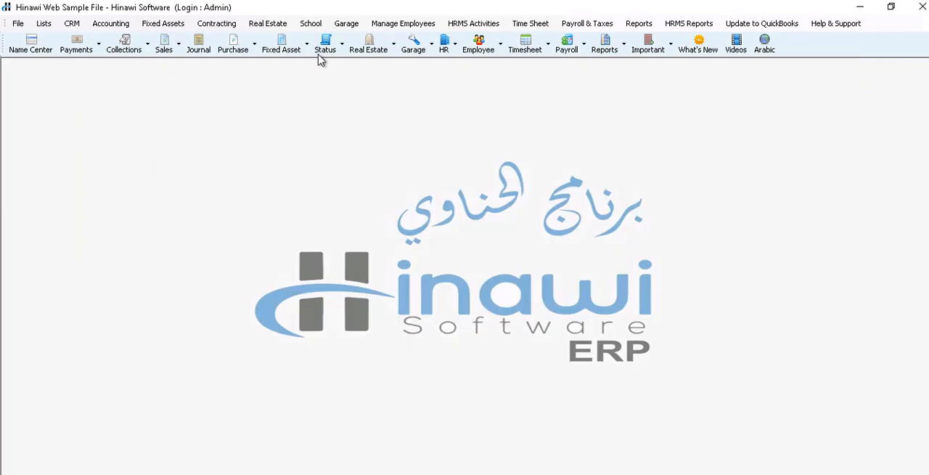
Step: Open a new purchase order form from the accounting functions
click(116, 24)
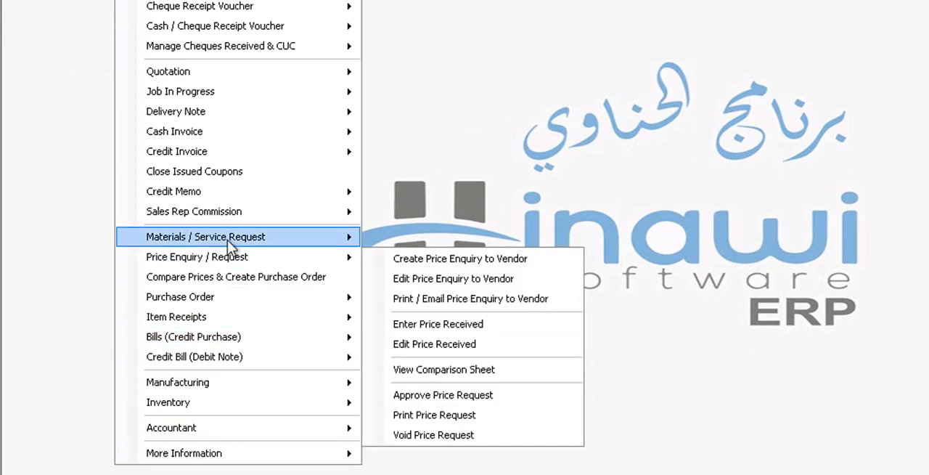
mouse_move(232, 242)
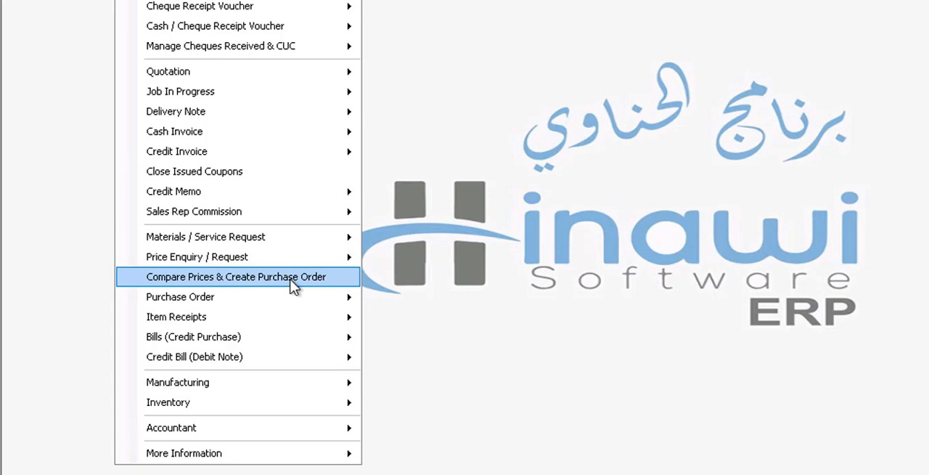
mouse_move(281, 304)
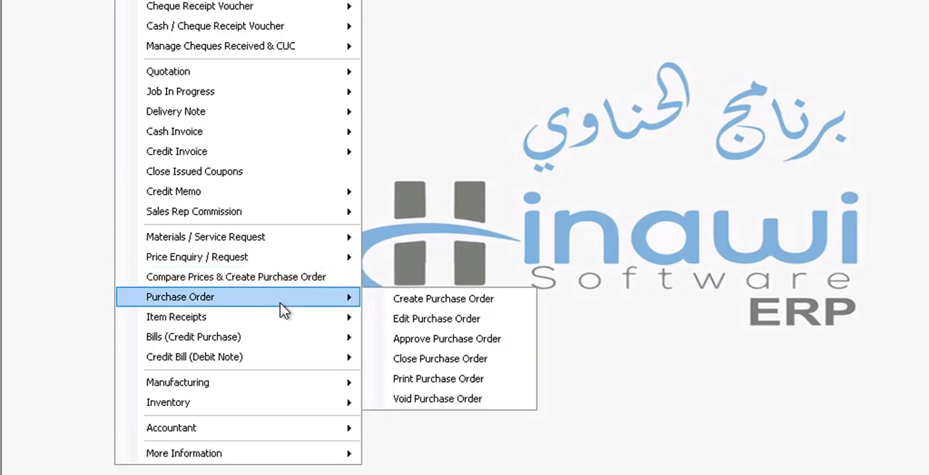
click(407, 298)
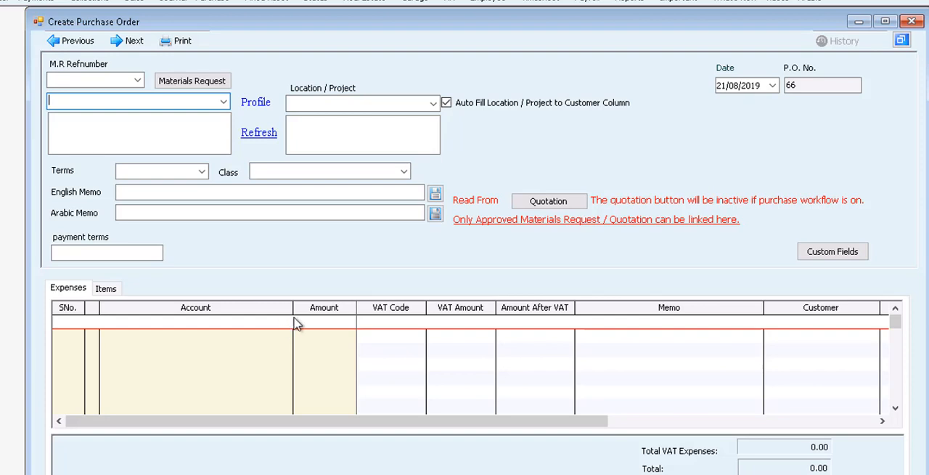
Step: Show the purchase order's item lines and browse the items offered for the first row
click(115, 290)
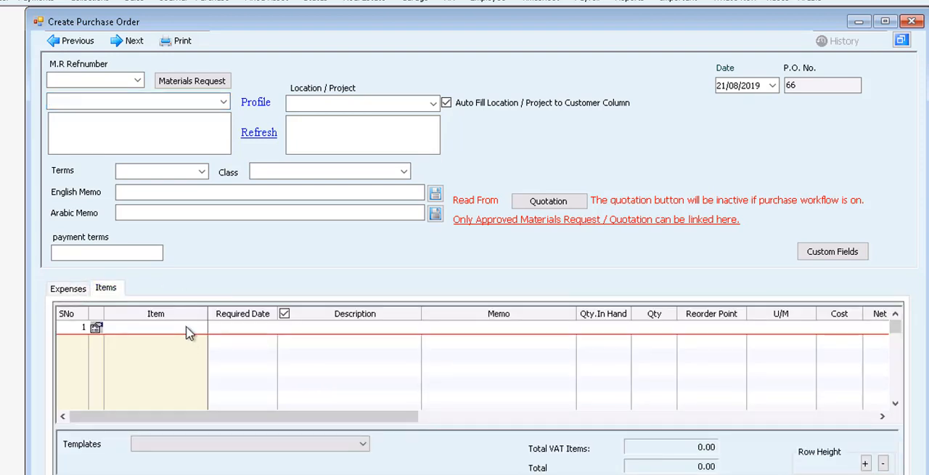
click(196, 329)
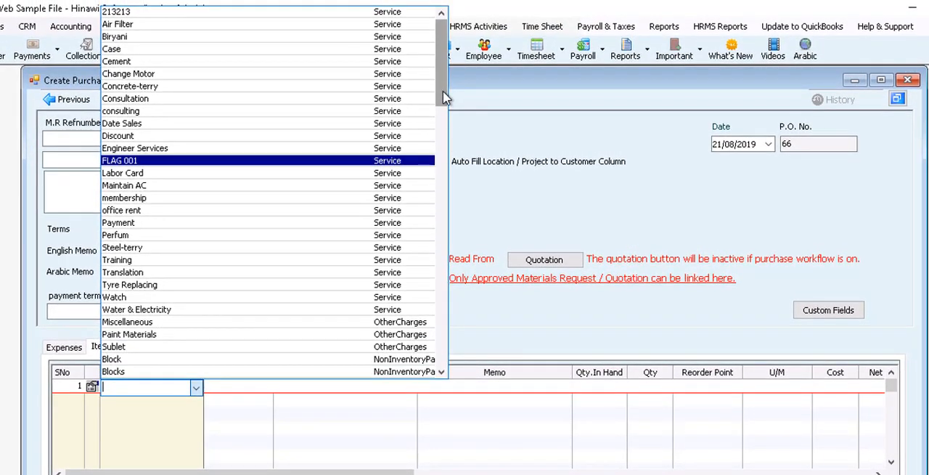
drag(445, 98, 443, 186)
click(603, 196)
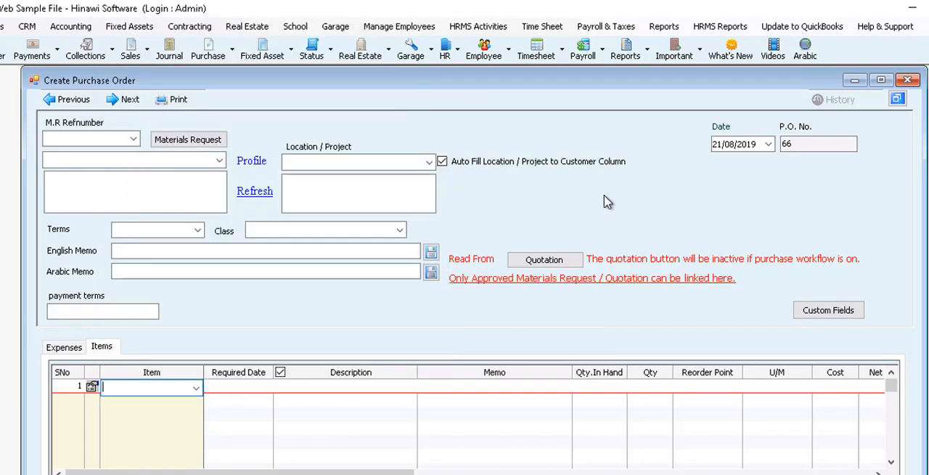
Step: Close the purchase order and open a new cash invoice from the accounting functions
click(908, 81)
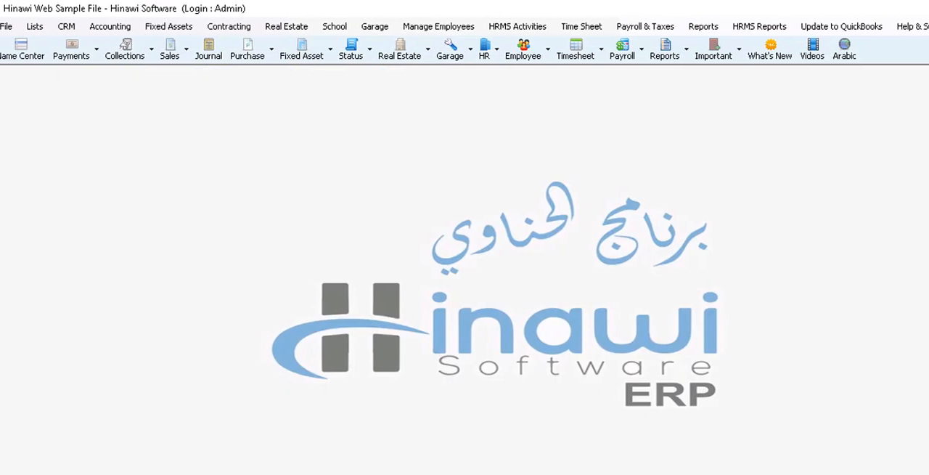
click(125, 27)
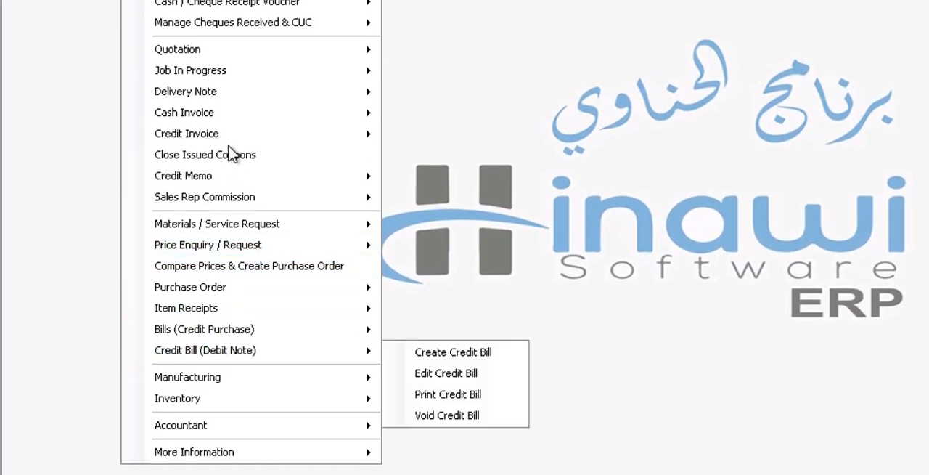
mouse_move(221, 57)
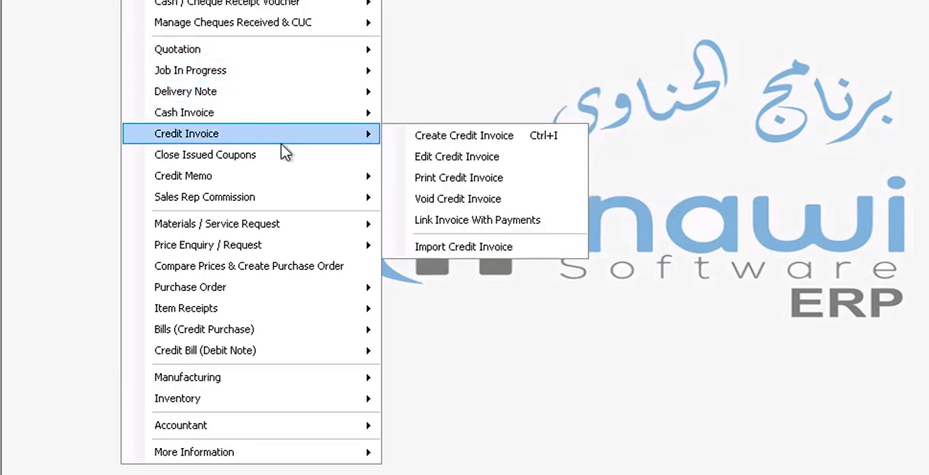
mouse_move(280, 111)
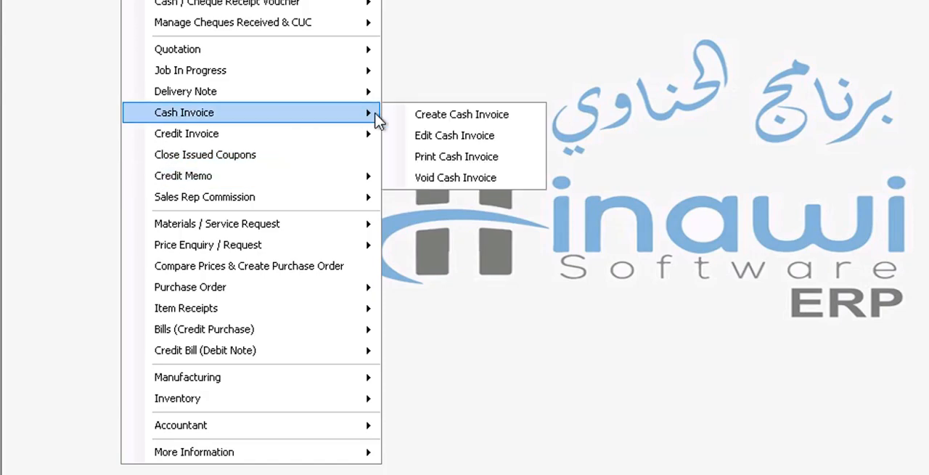
click(415, 117)
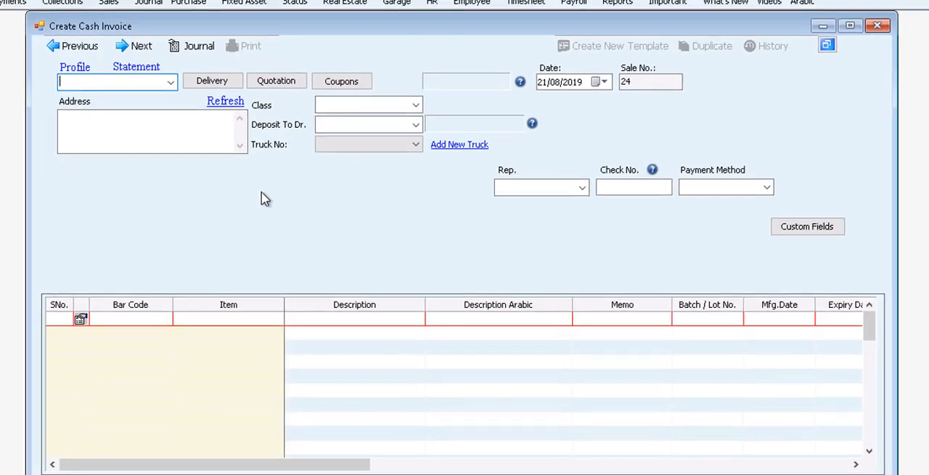
Step: Browse the items offered for the cash invoice's first row and close the invoice without saving
click(247, 320)
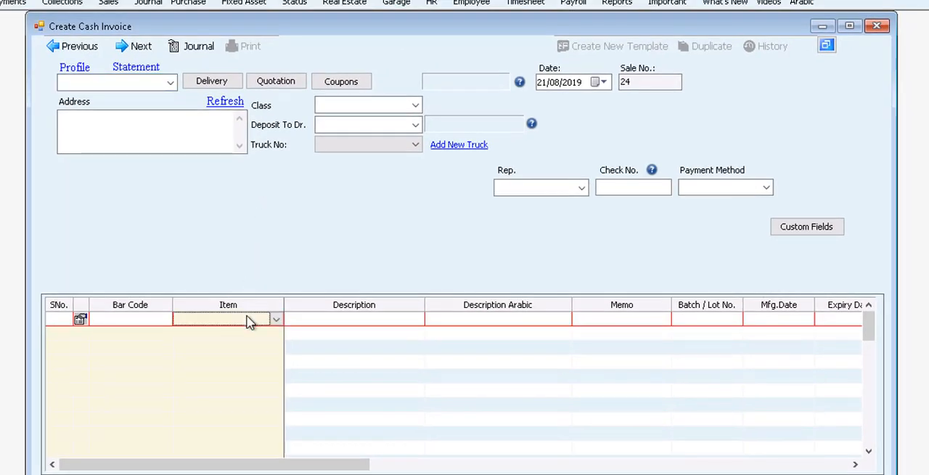
click(270, 321)
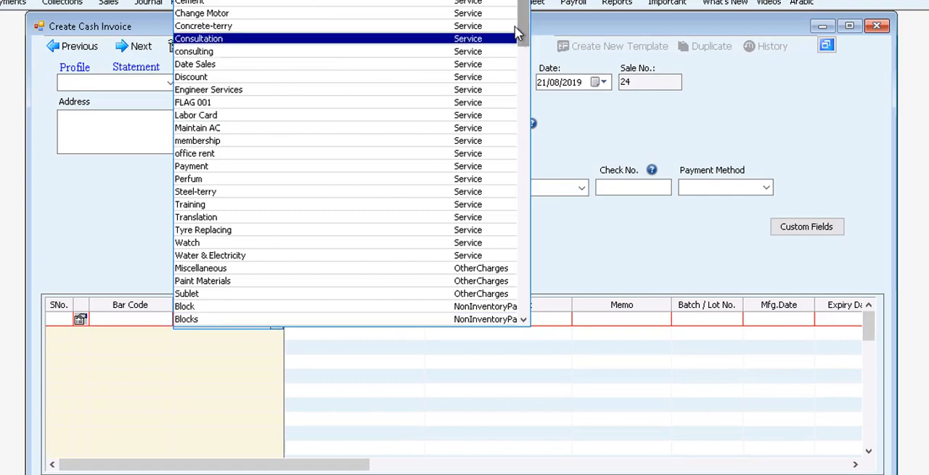
drag(523, 29, 526, 283)
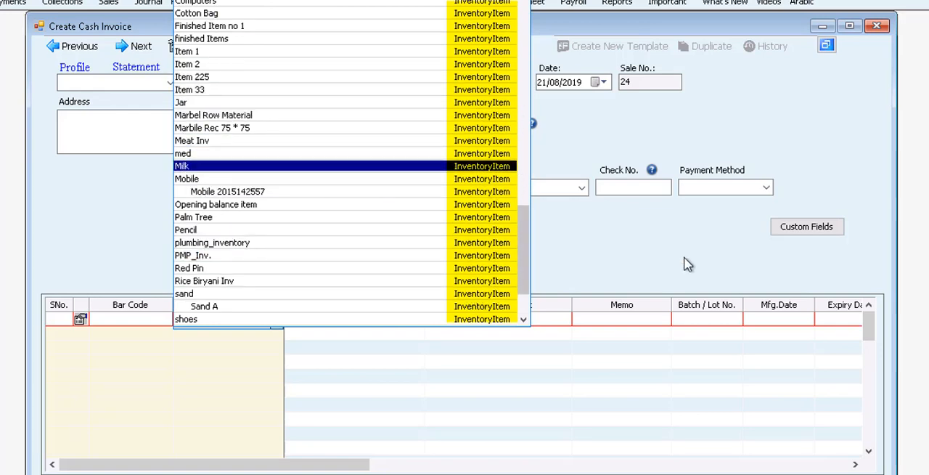
click(671, 347)
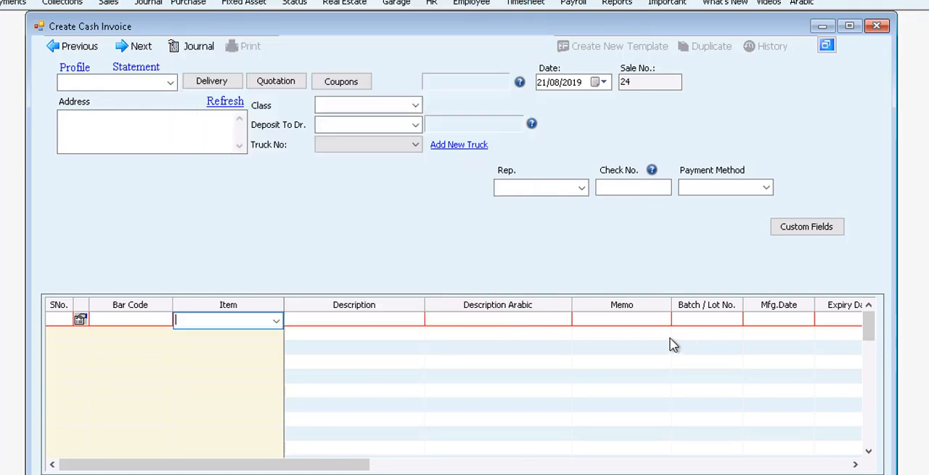
click(880, 28)
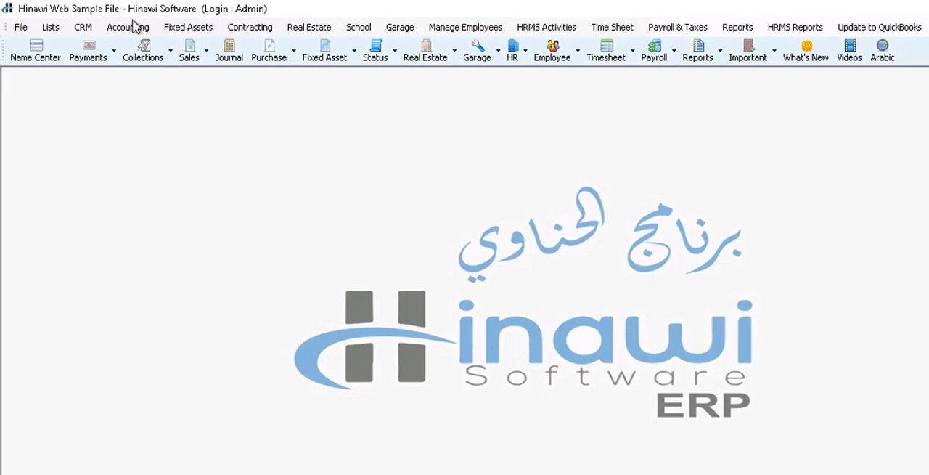
click(130, 33)
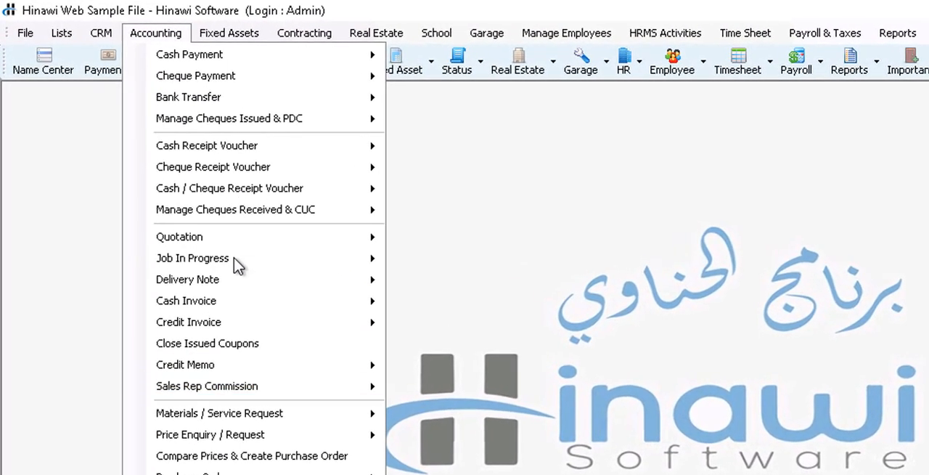
mouse_move(215, 276)
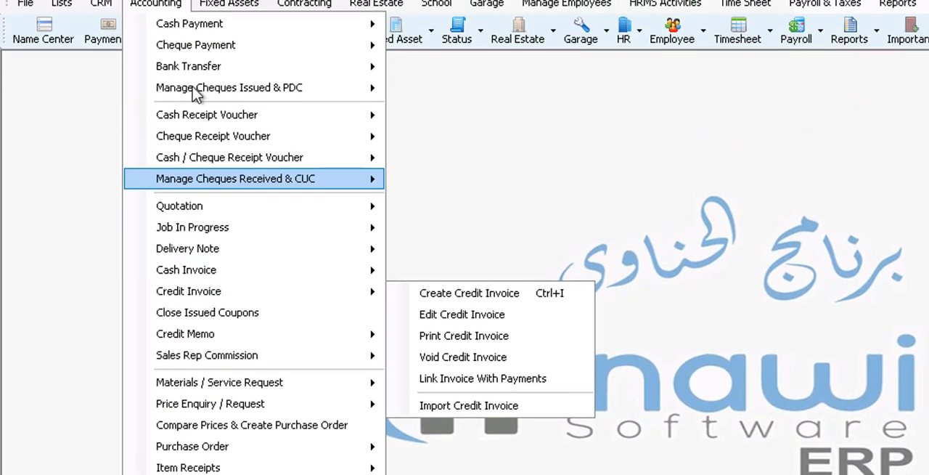
mouse_move(209, 174)
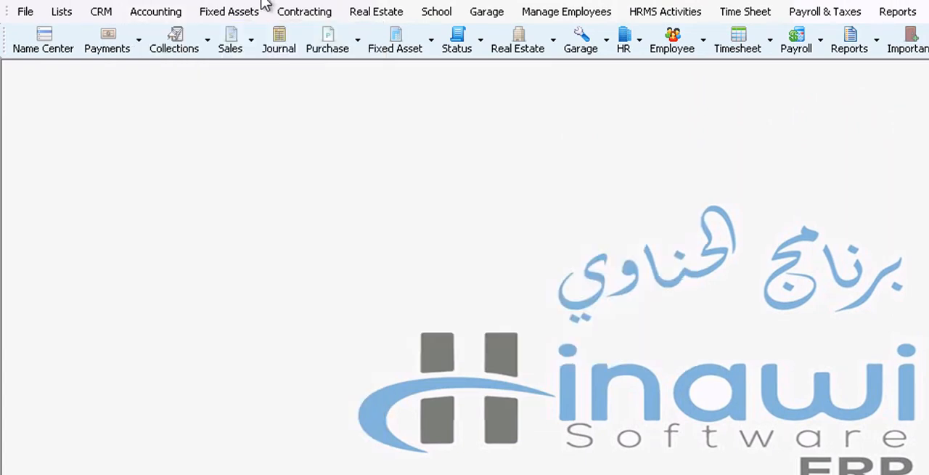
Step: Open a new BOQ estimate from the contracting functions
click(286, 13)
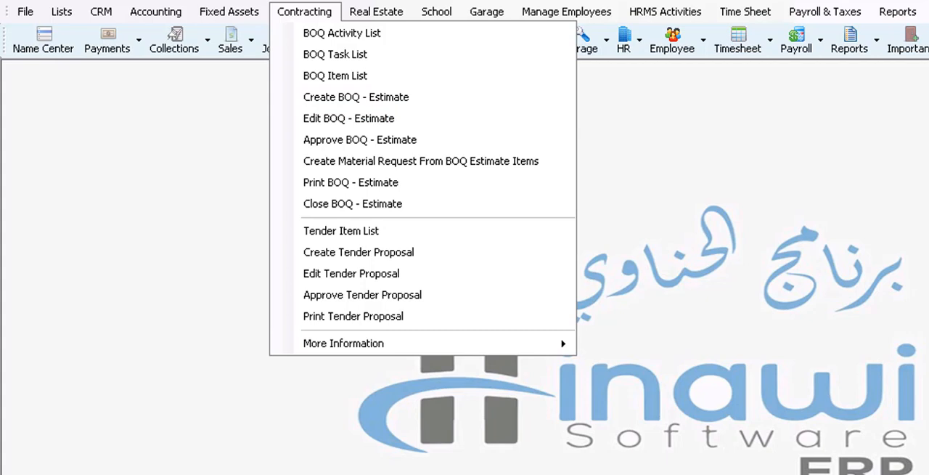
key(Escape)
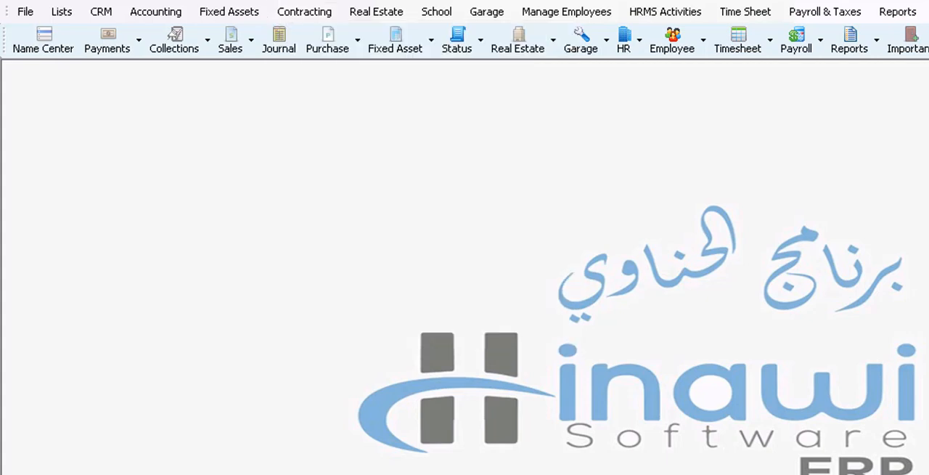
click(323, 13)
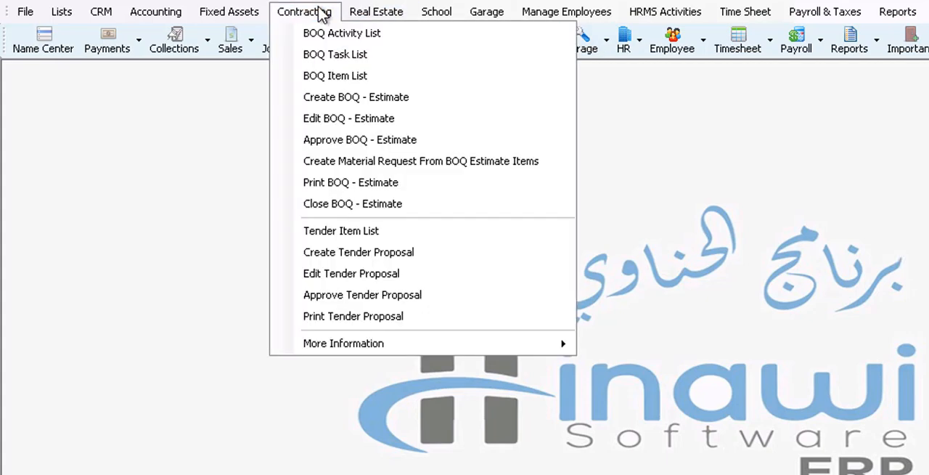
click(360, 100)
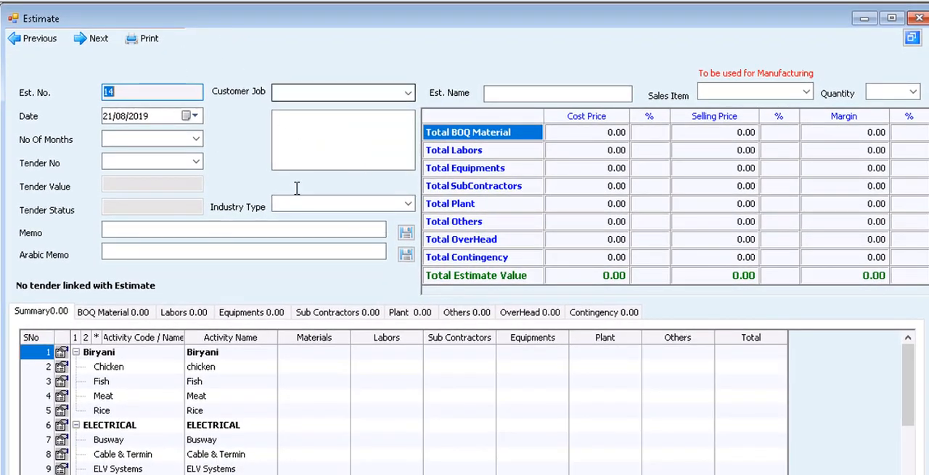
Step: Browse the BOQ items offered for the estimate's first BOQ material line and close the estimate without saving
click(144, 316)
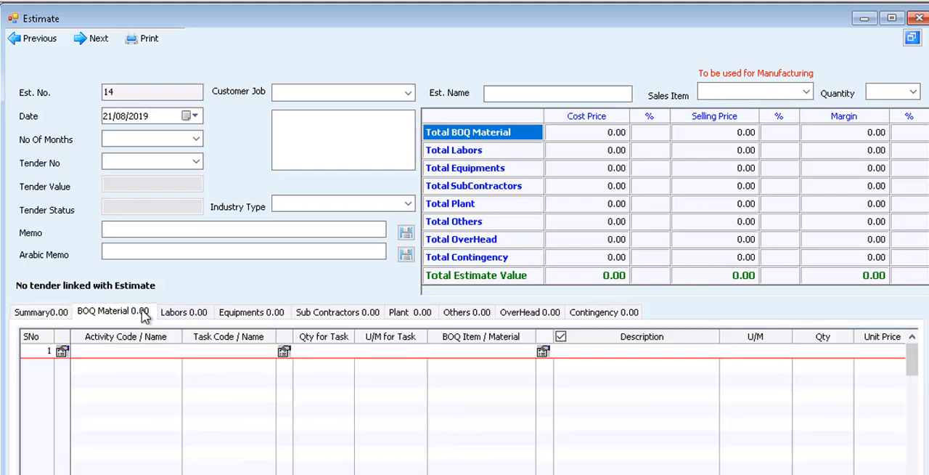
click(488, 353)
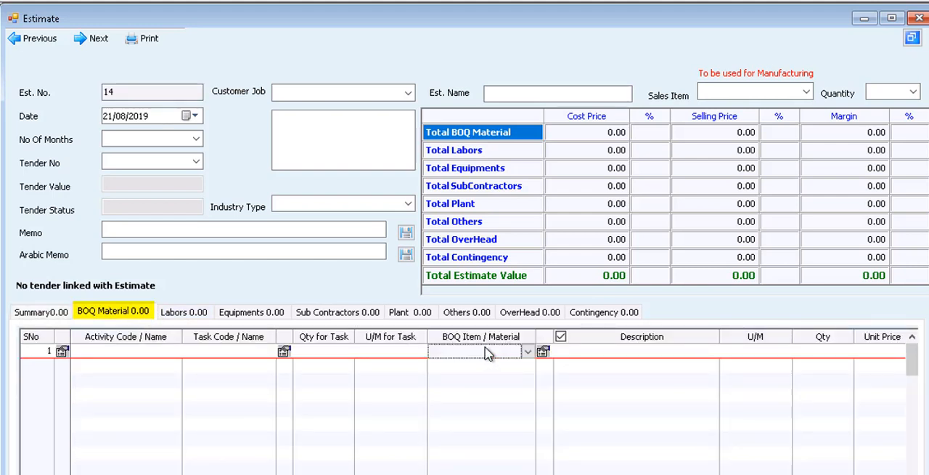
click(528, 354)
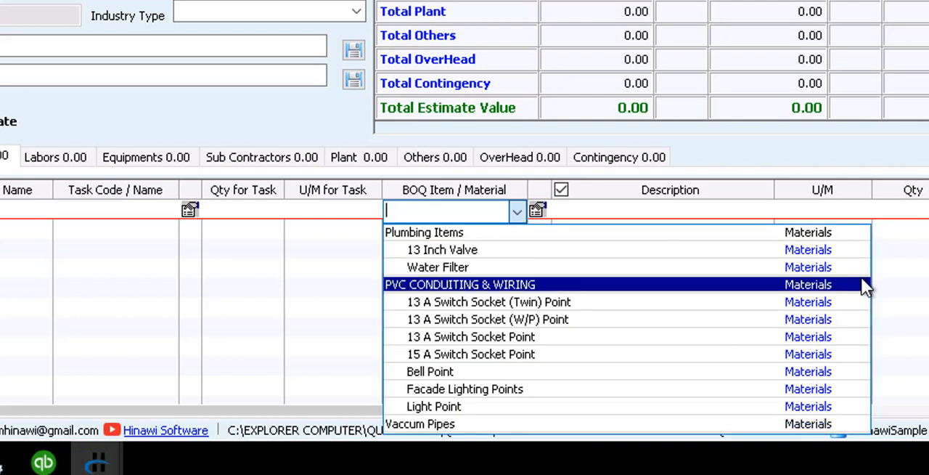
click(285, 288)
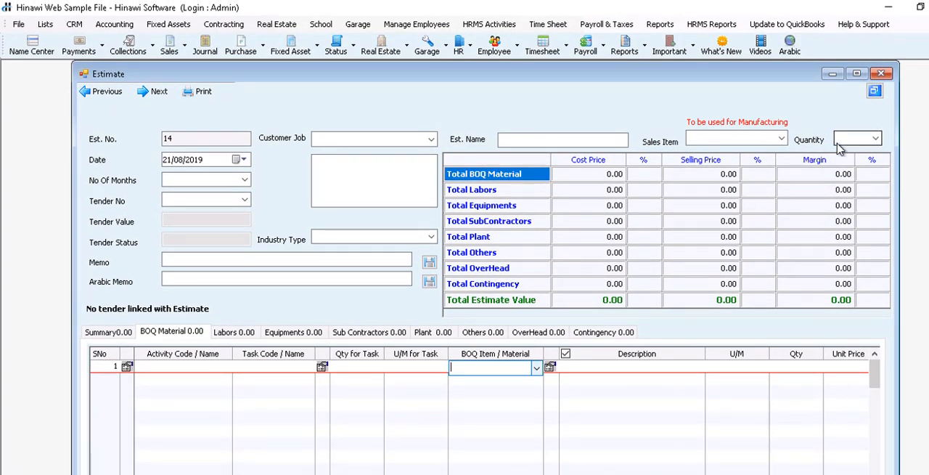
click(881, 75)
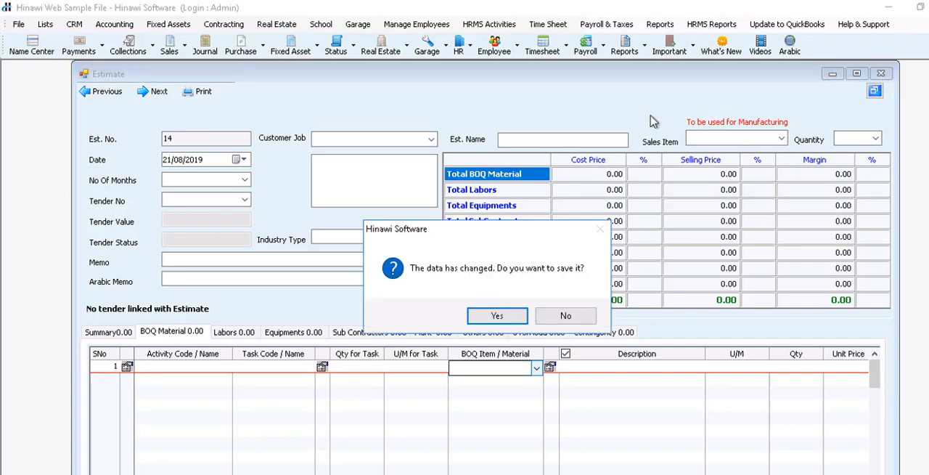
click(585, 318)
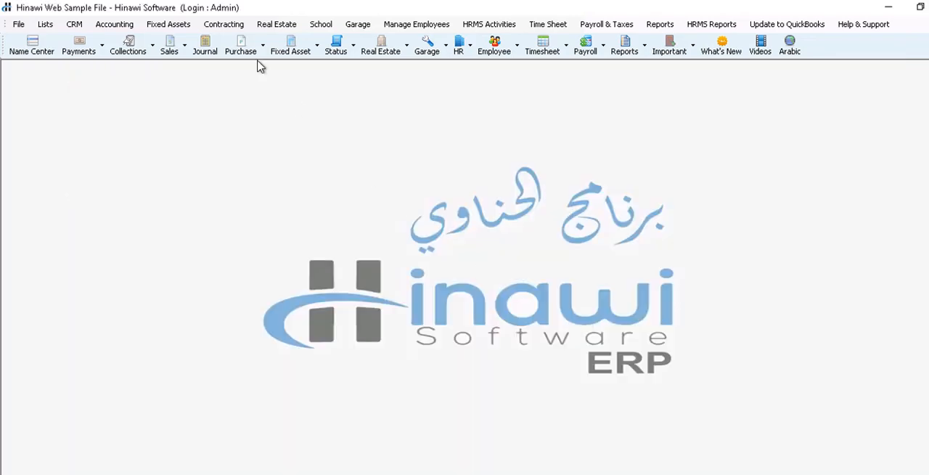
Step: Open a new quotation from the accounting functions
click(123, 26)
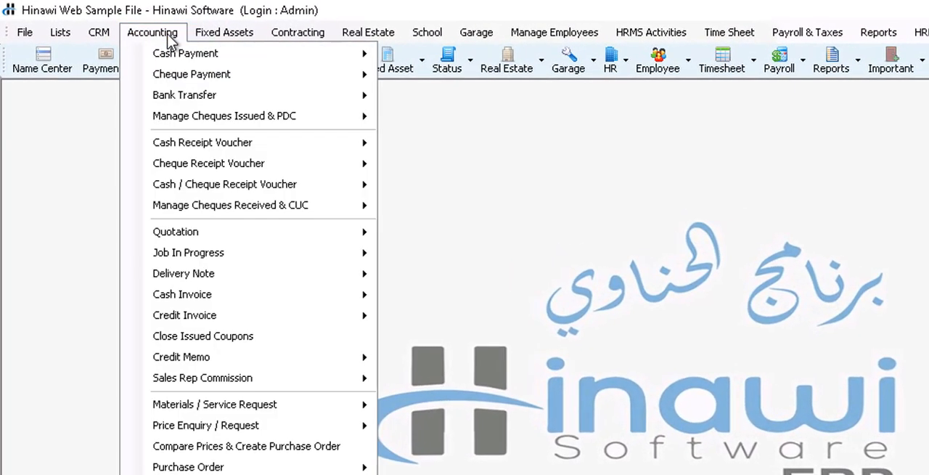
mouse_move(240, 233)
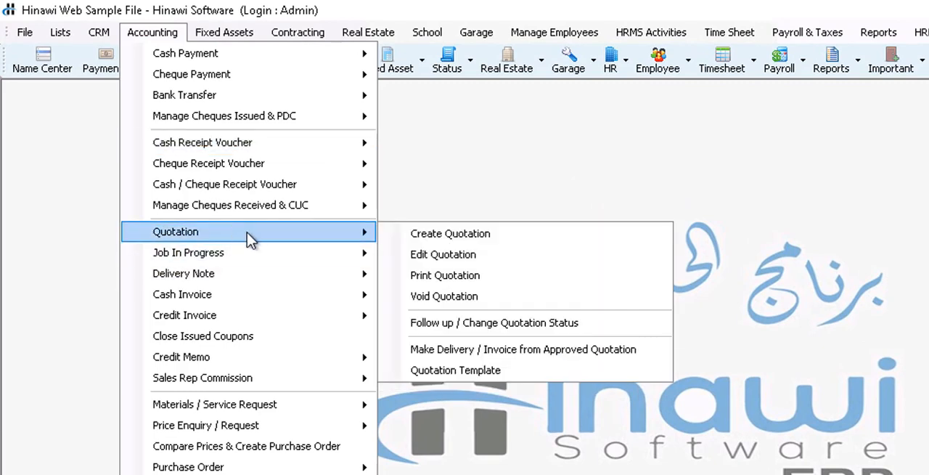
click(411, 234)
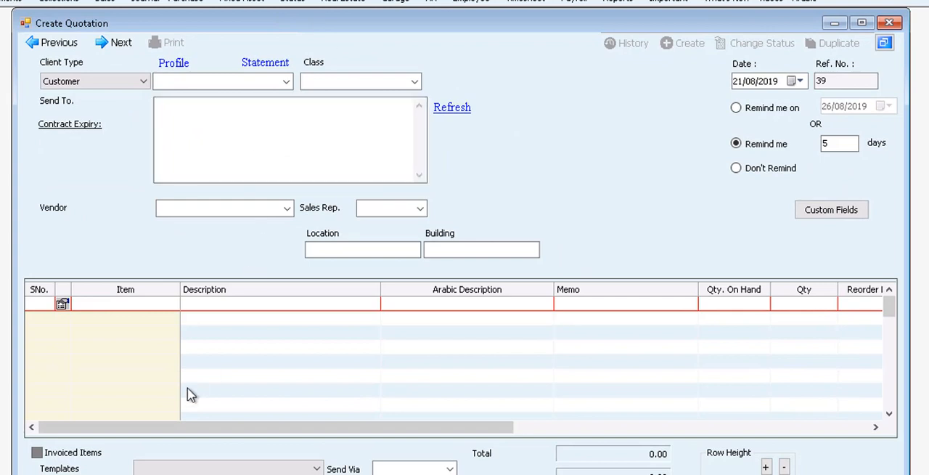
Step: Browse the items offered for the quotation's first row and close the quotation without saving
click(165, 305)
click(171, 307)
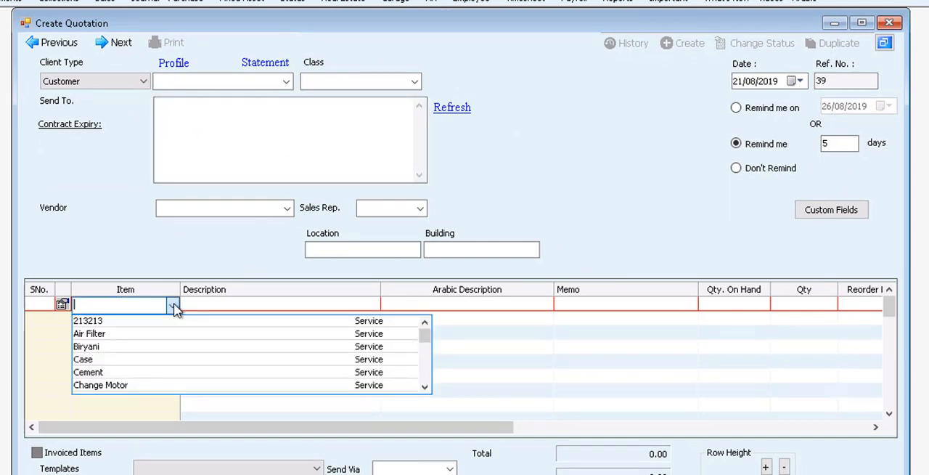
drag(425, 339, 425, 378)
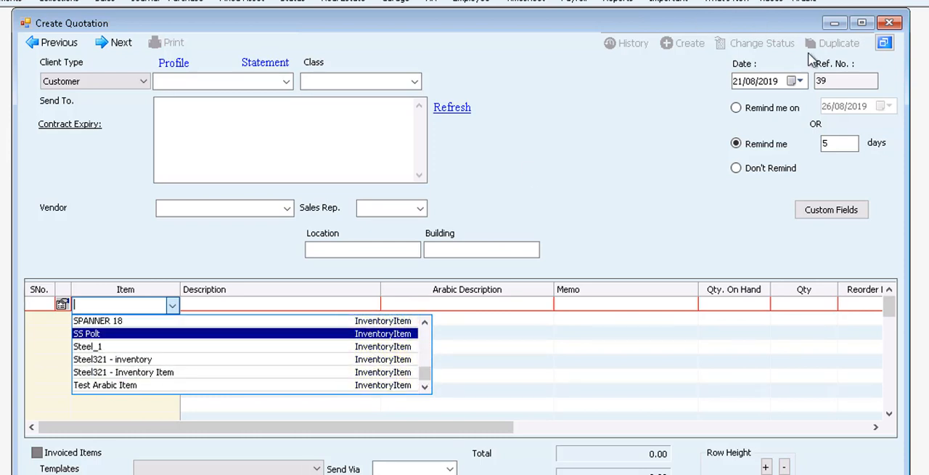
click(890, 26)
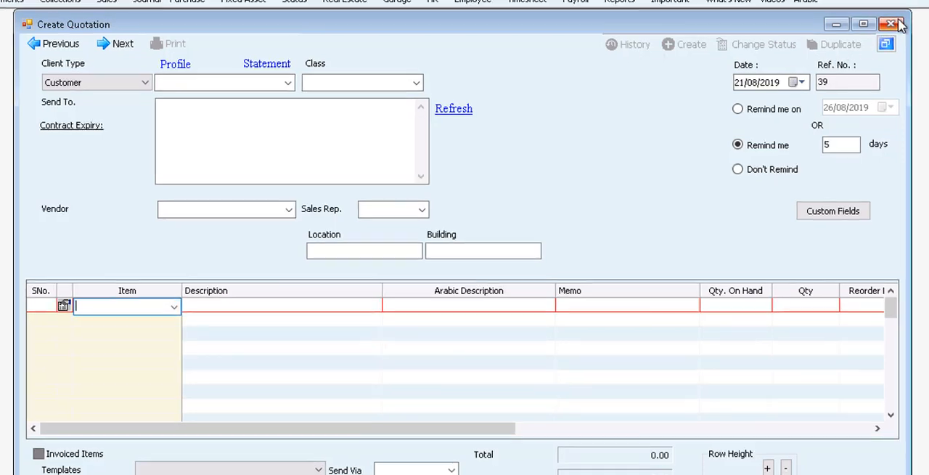
click(898, 23)
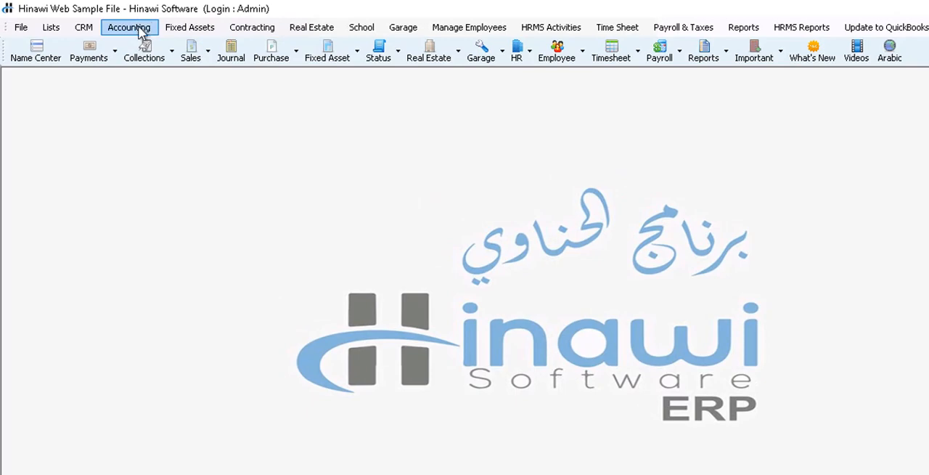
Step: Open a new Stock Issue Voucher (SIV) from the accounting inventory functions
click(142, 34)
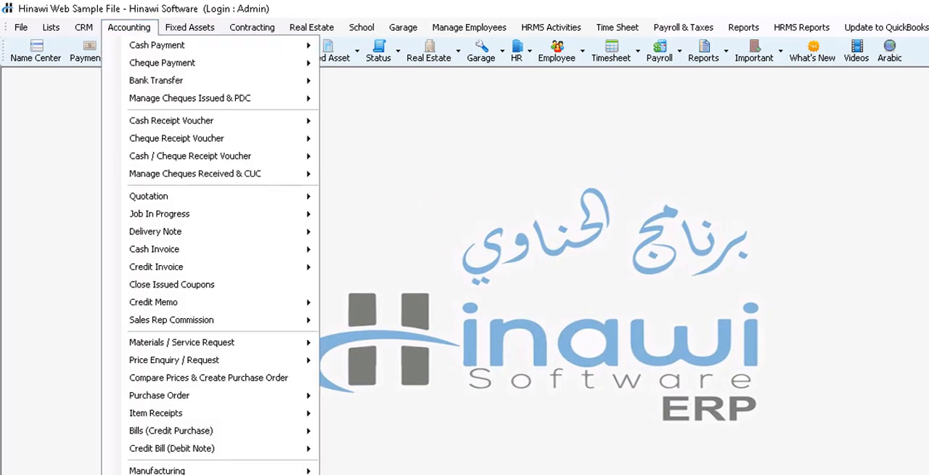
mouse_move(202, 426)
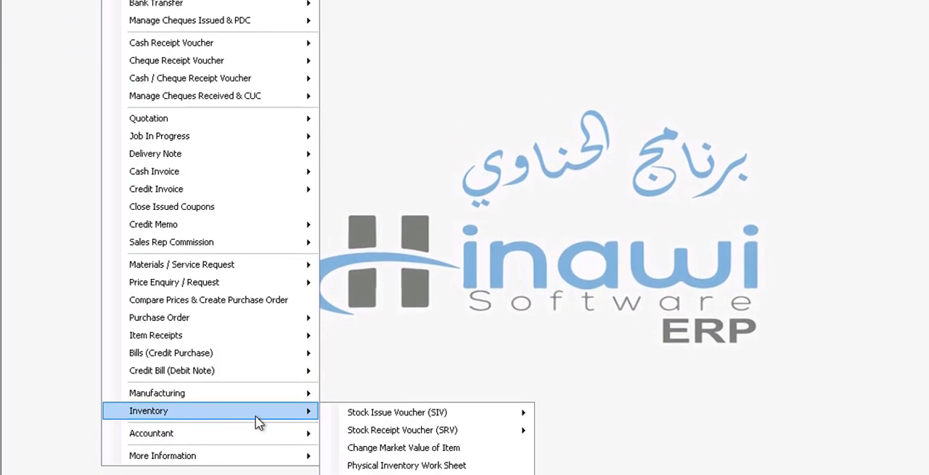
mouse_move(354, 415)
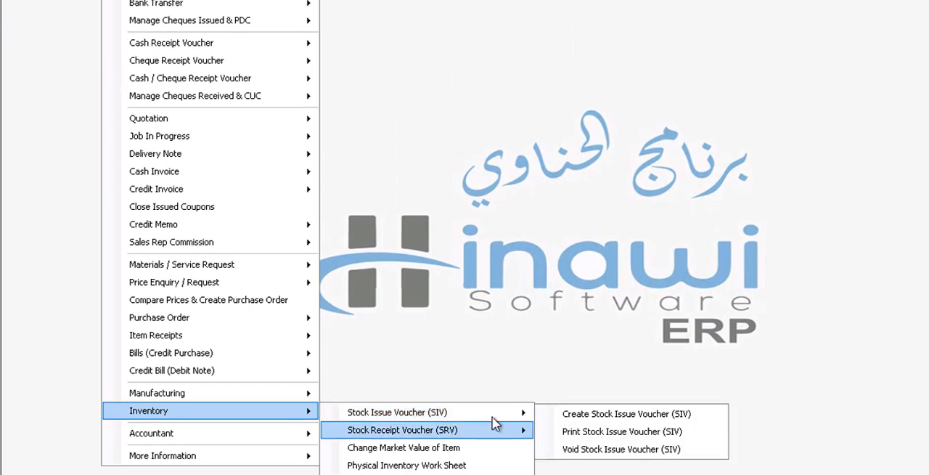
click(573, 419)
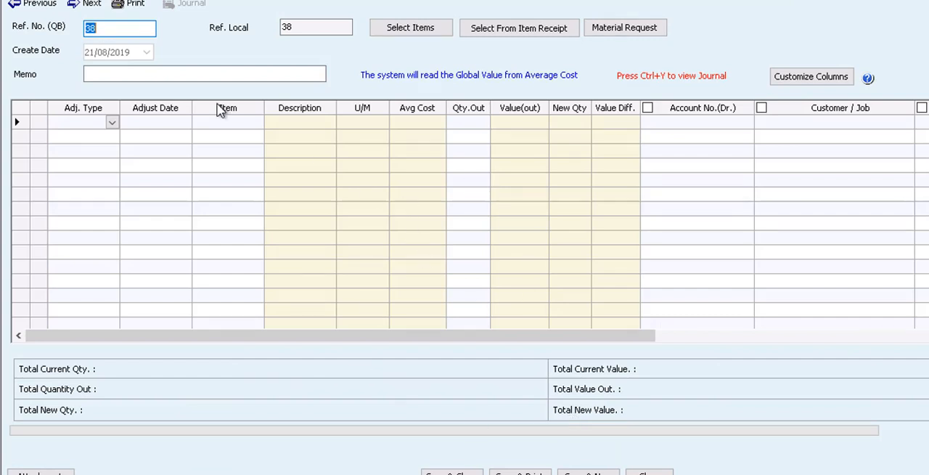
Step: Fill a voucher line with adjustment type Total Value, date 21/08/2019 and the raw material item mirror, and close the voucher without saving
click(113, 124)
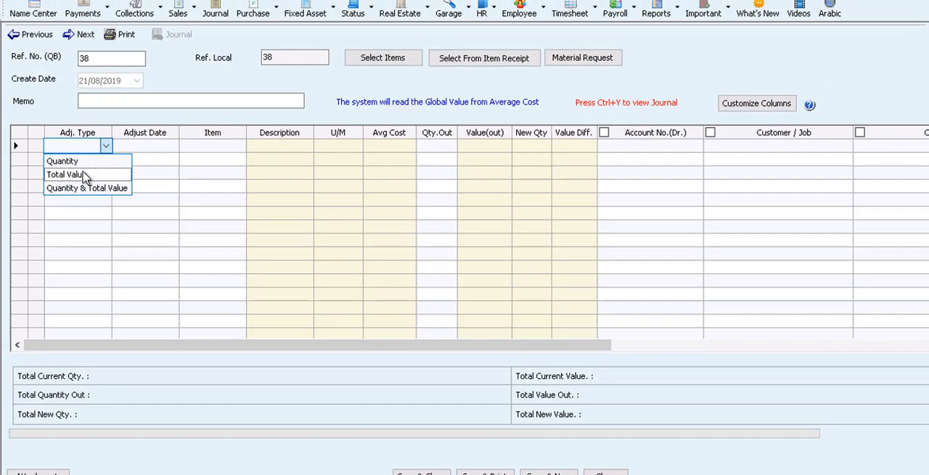
click(98, 159)
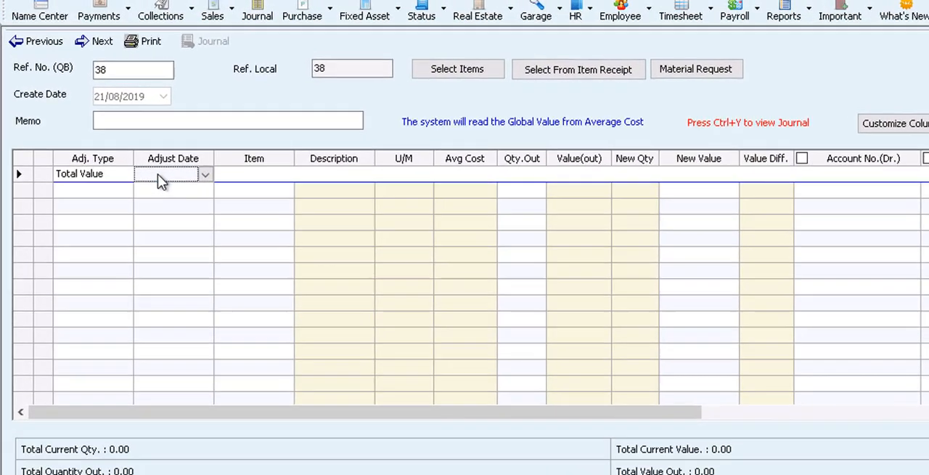
click(138, 151)
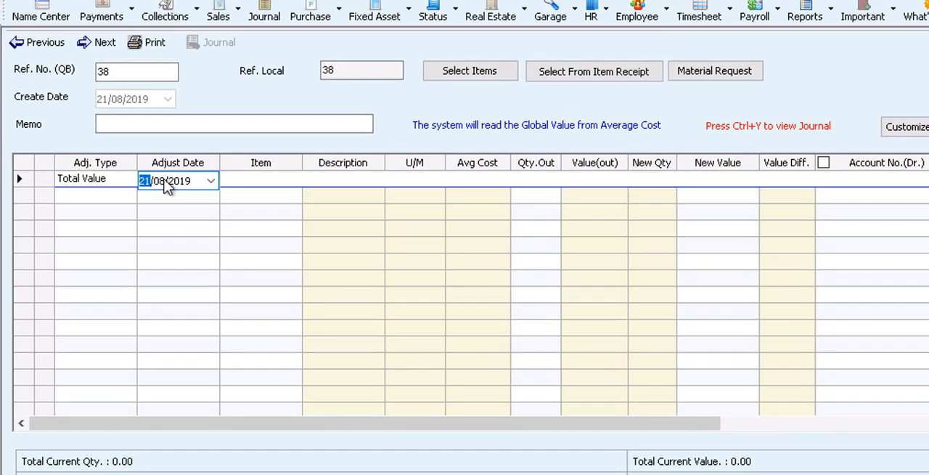
click(248, 190)
click(250, 190)
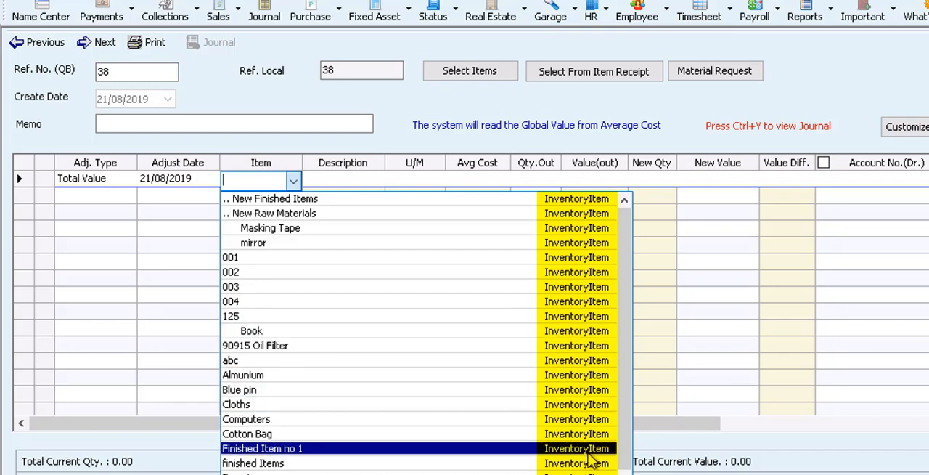
click(543, 247)
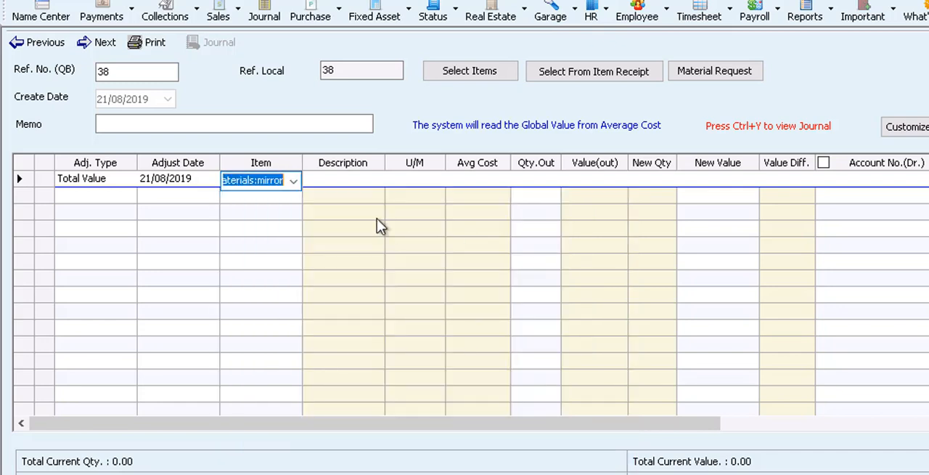
click(363, 180)
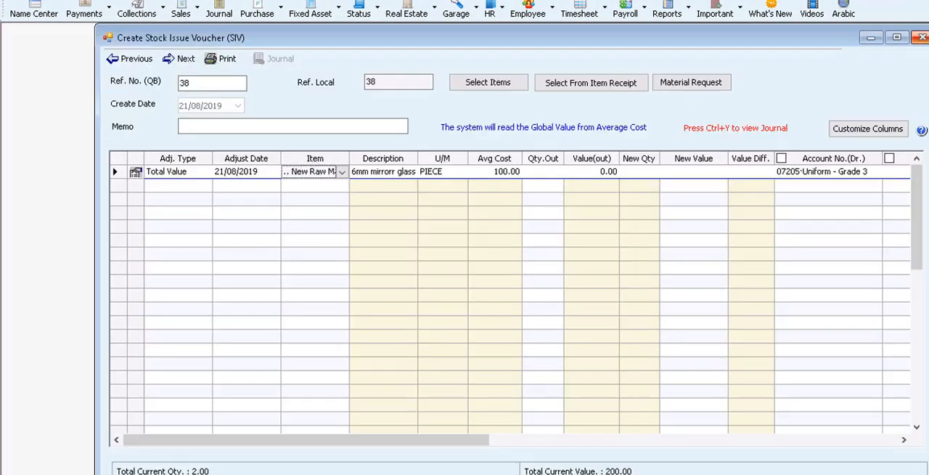
click(920, 37)
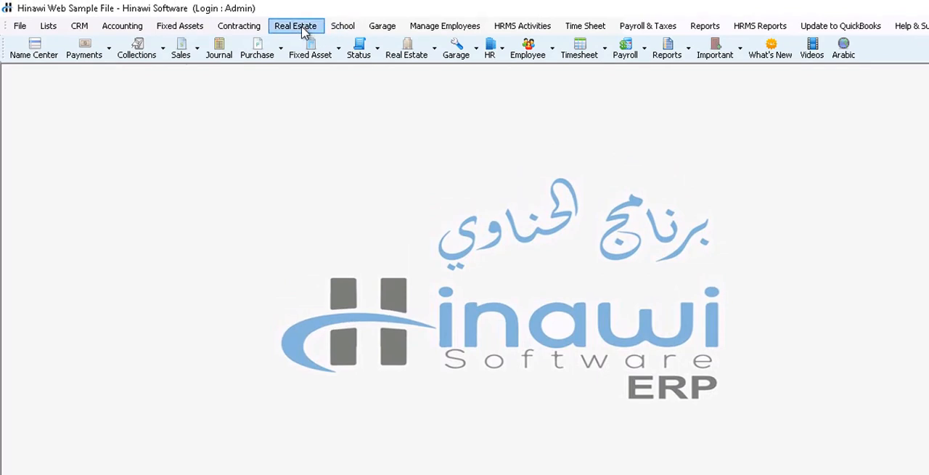
Step: Look through the complaints and job card functions offered under real estate maintenance and fixed assets maintenance
click(302, 29)
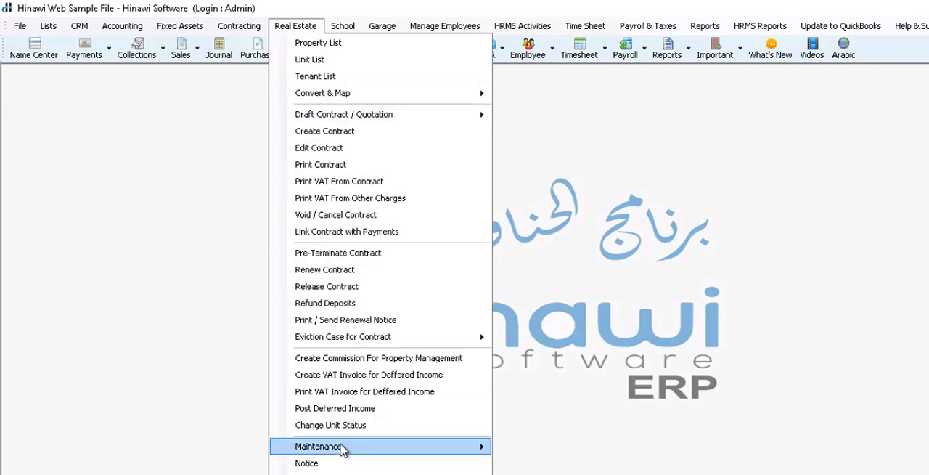
mouse_move(343, 447)
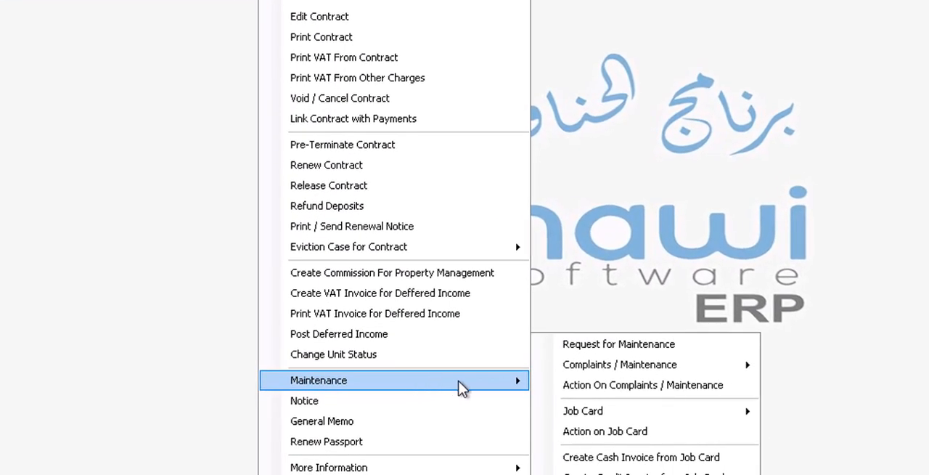
mouse_move(629, 370)
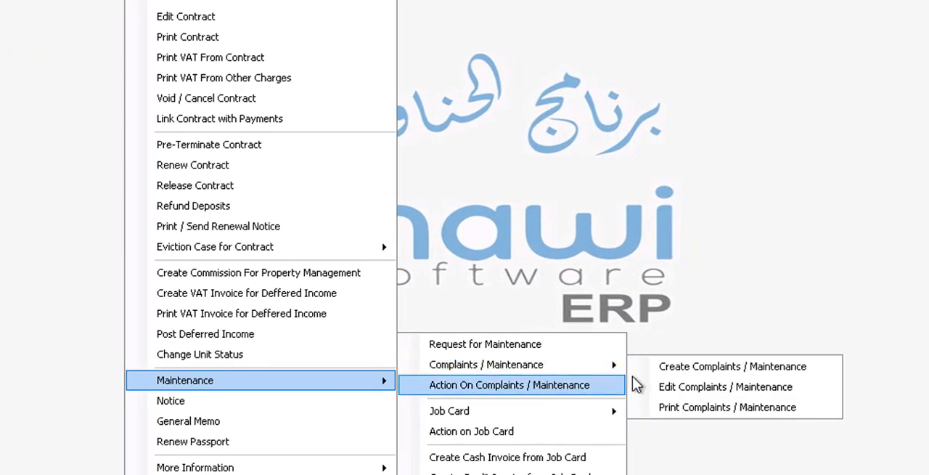
mouse_move(575, 427)
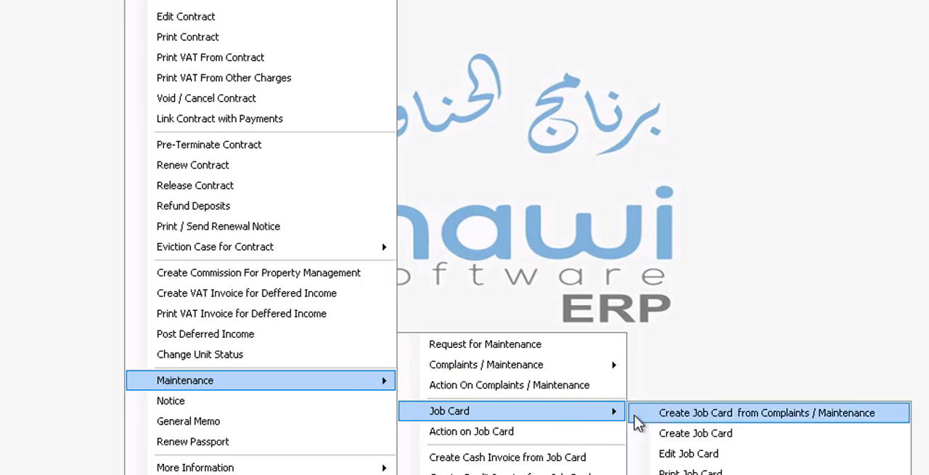
click(461, 109)
click(176, 35)
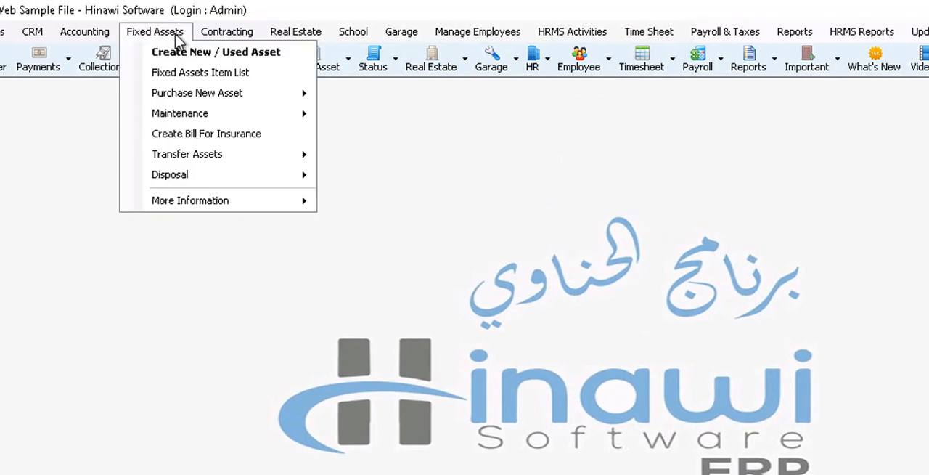
mouse_move(190, 121)
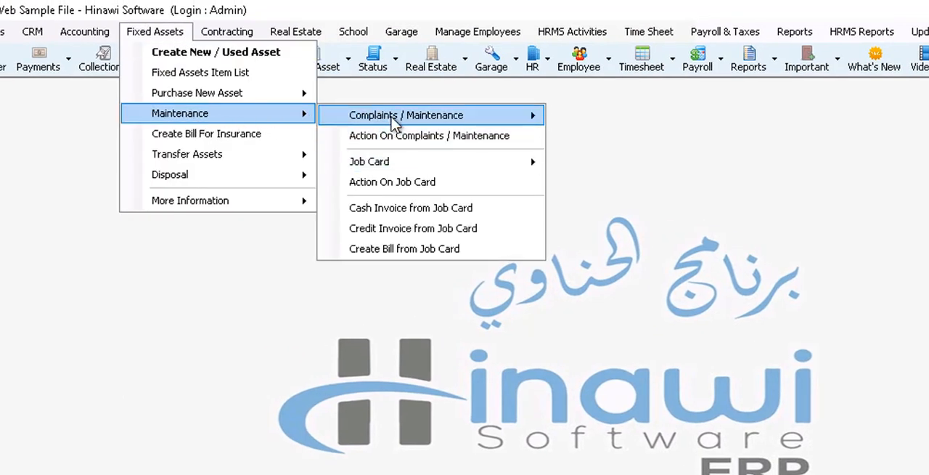
mouse_move(392, 123)
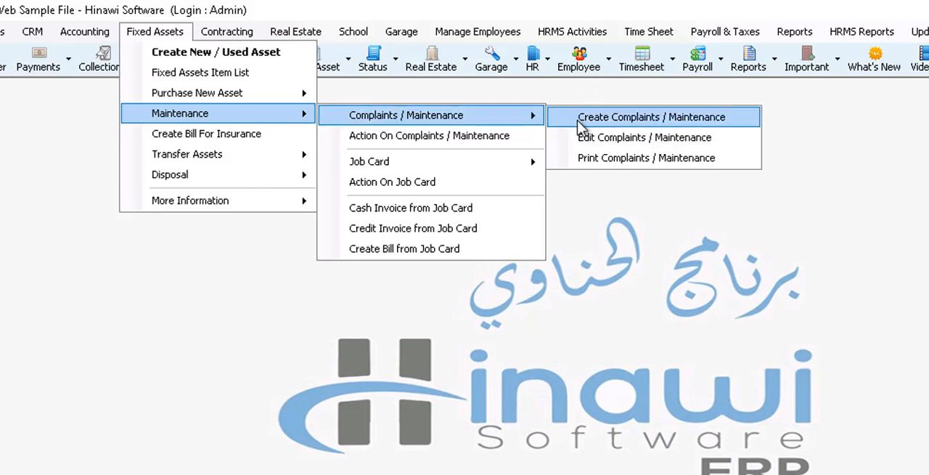
click(674, 287)
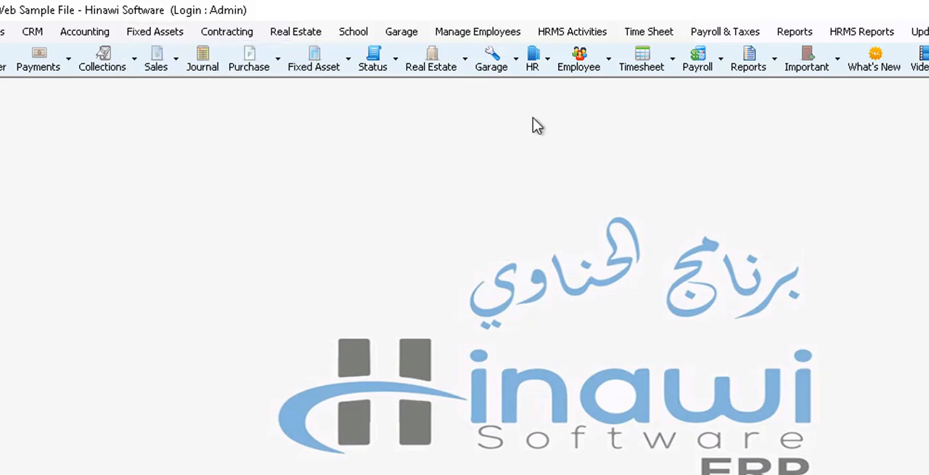
click(565, 34)
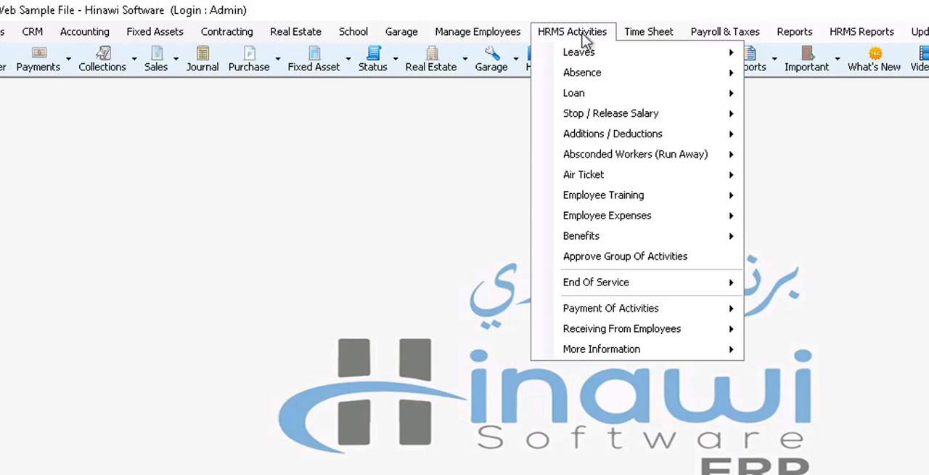
mouse_move(483, 34)
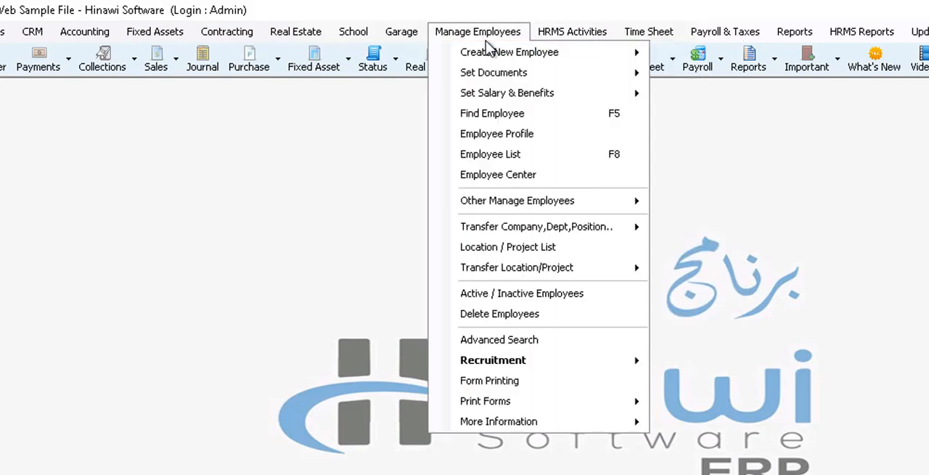
click(828, 143)
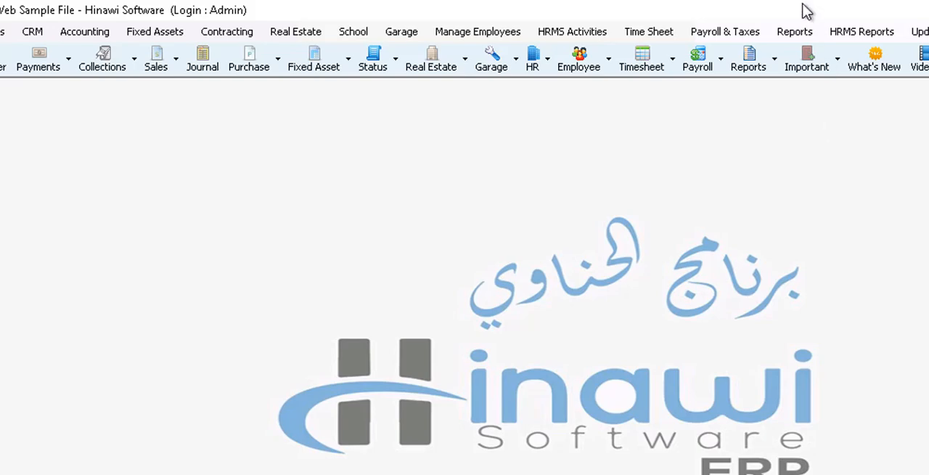
Step: Open the Inventory Adjustments report from the inventory reports
click(796, 32)
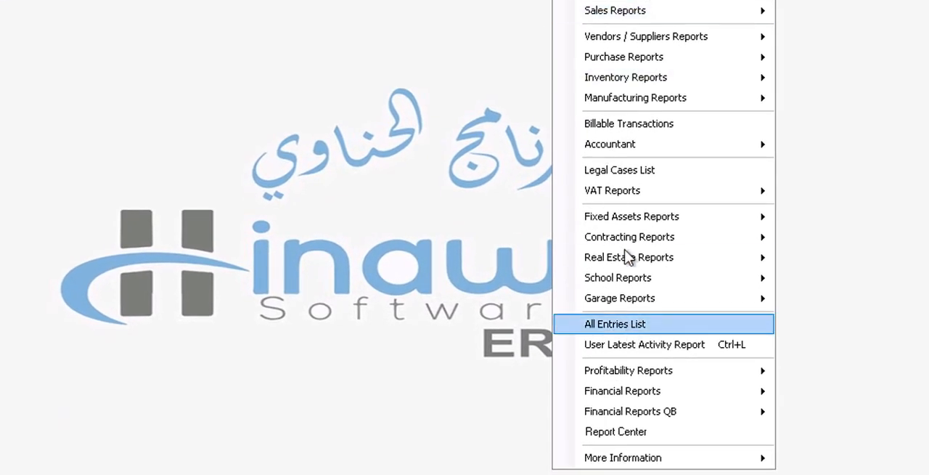
mouse_move(617, 81)
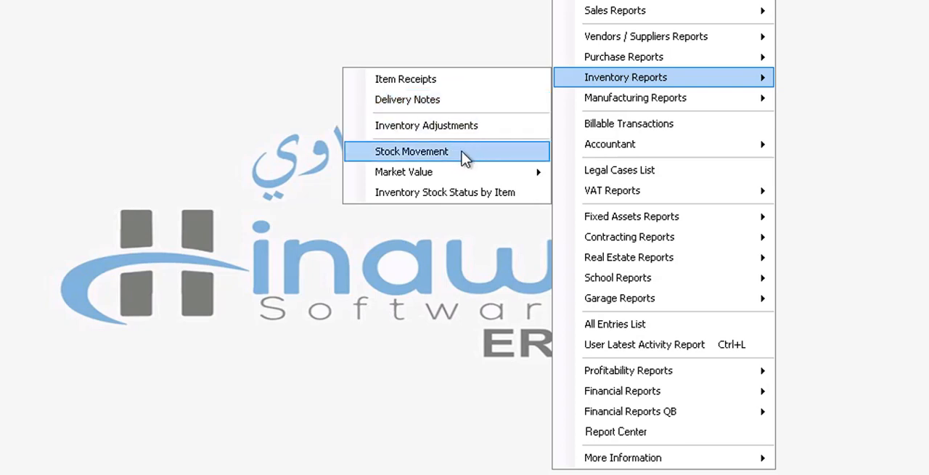
mouse_move(442, 176)
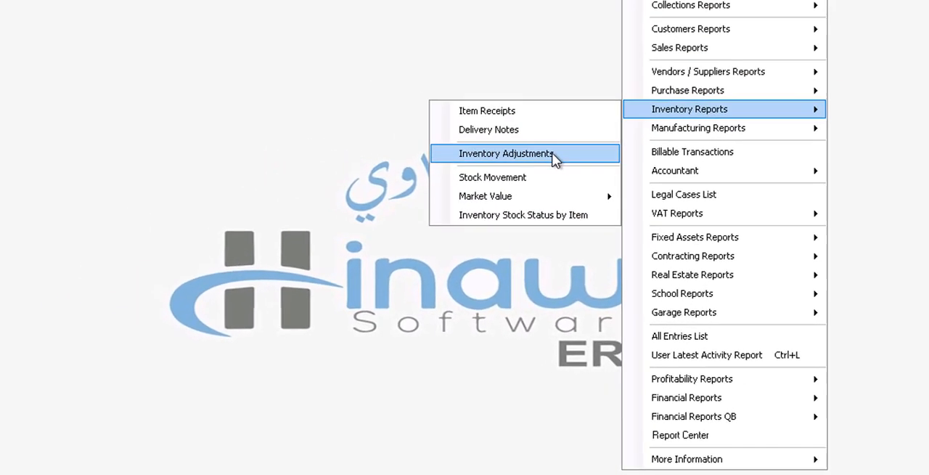
click(552, 154)
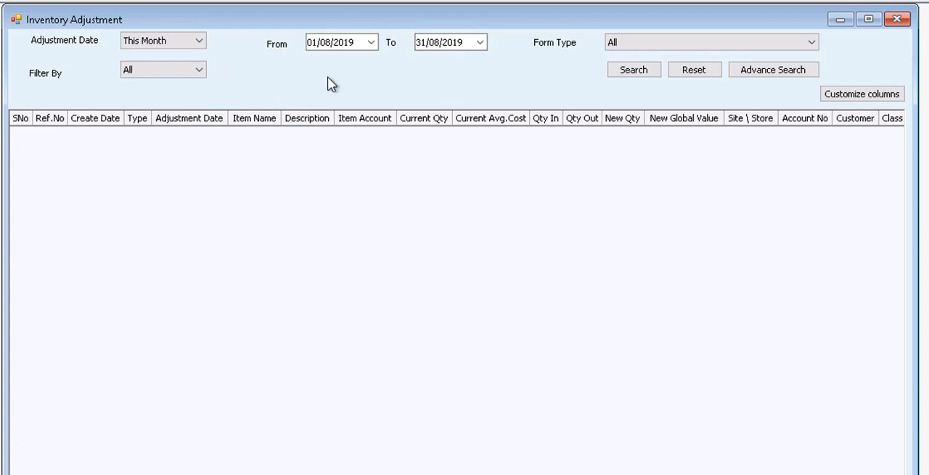
Step: Set the start date of the inventory adjustment report to 27/01/2015 and run the search
click(636, 72)
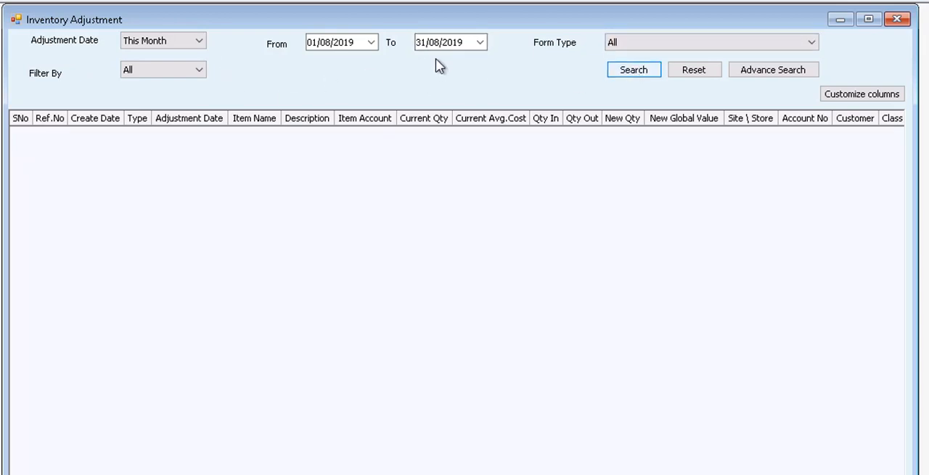
click(371, 43)
click(371, 67)
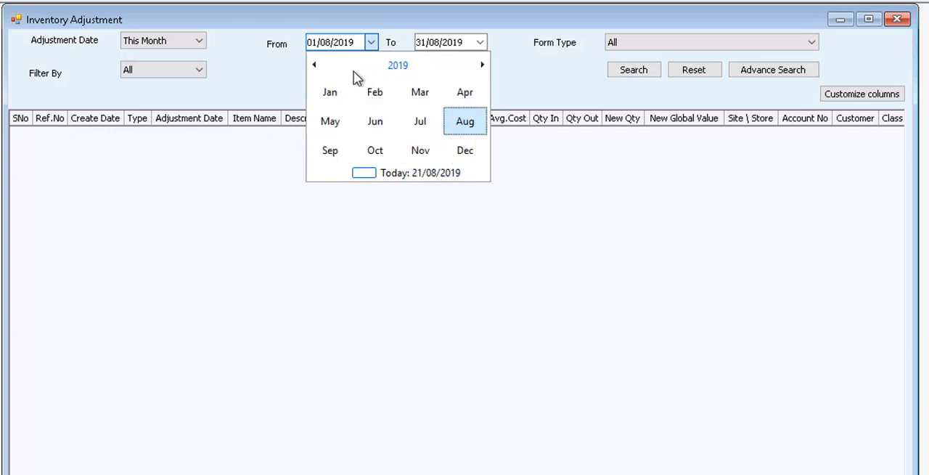
click(315, 65)
click(314, 65)
click(315, 65)
click(314, 65)
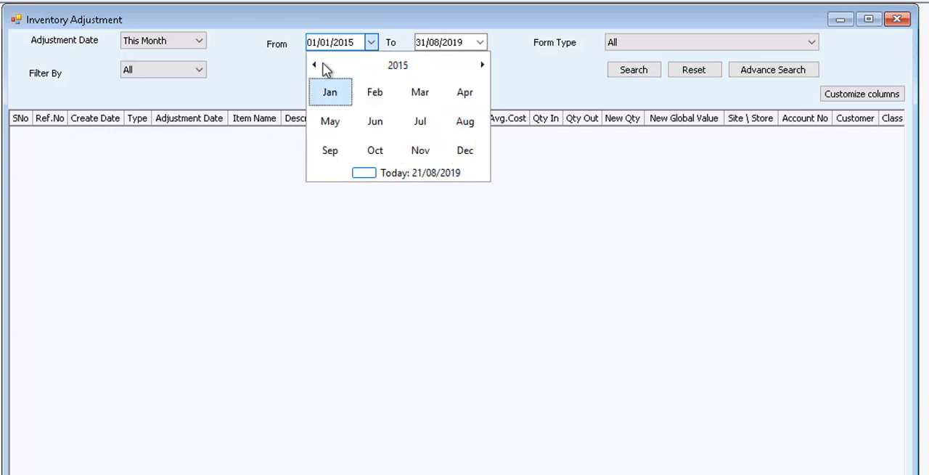
click(373, 100)
click(373, 95)
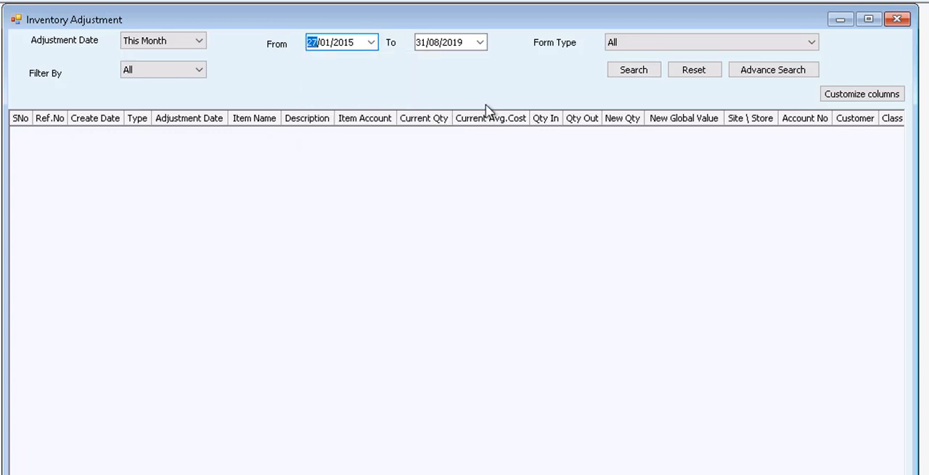
click(625, 76)
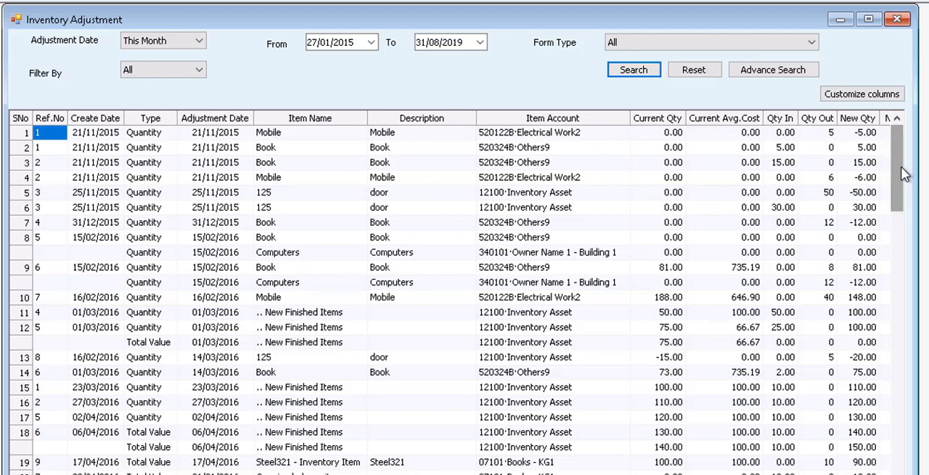
Step: Review the listed inventory adjustments down to the 2019 entries and close the report
scroll(904, 173, down, 3)
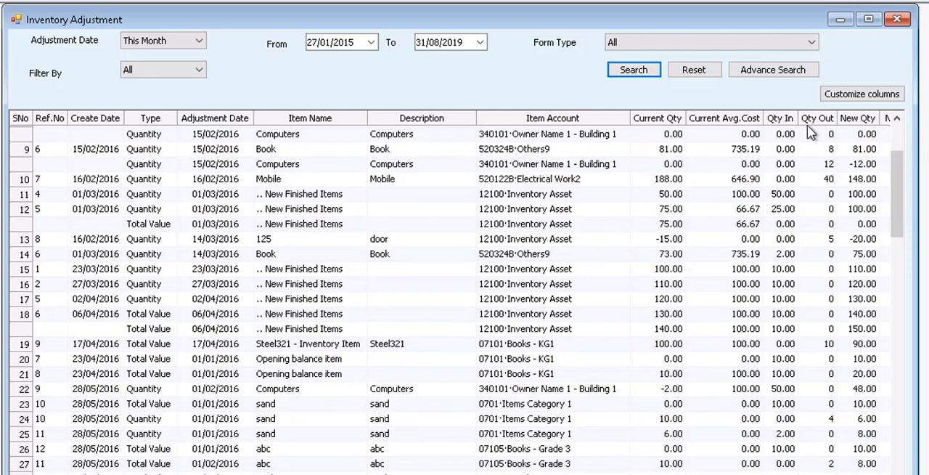
drag(901, 174, 909, 442)
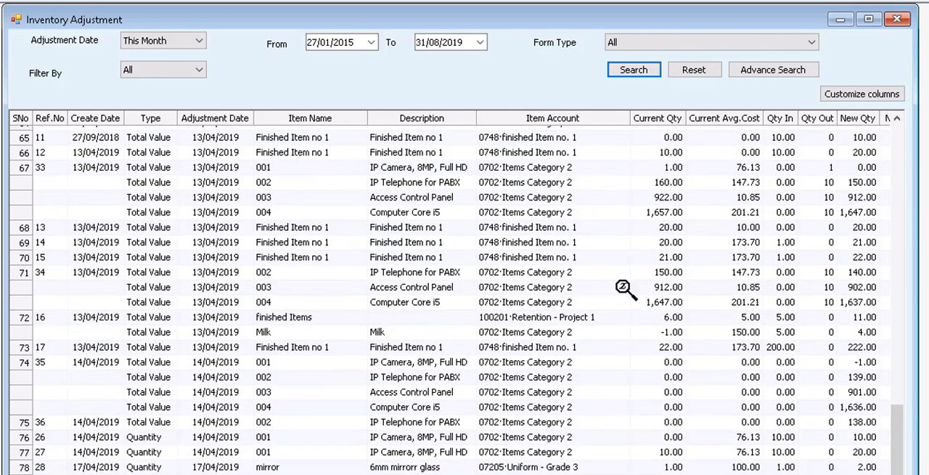
click(905, 20)
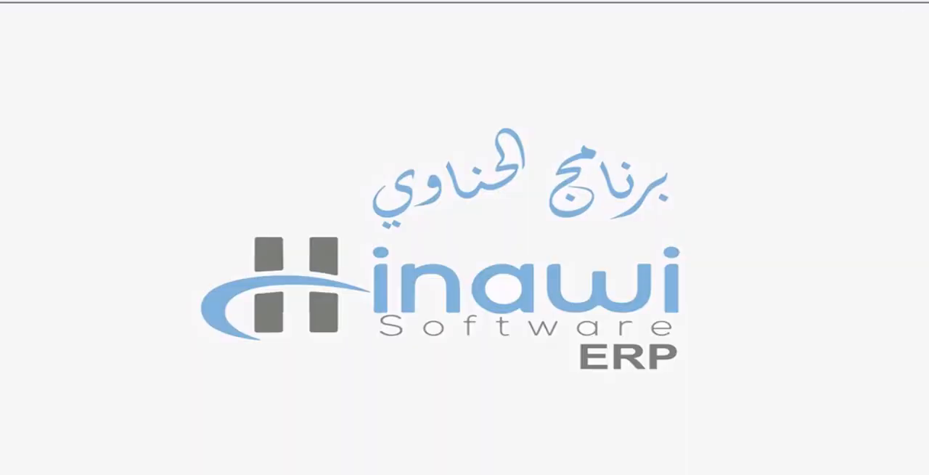
Step: Open the Item Receipts report from the inventory reports
click(664, 7)
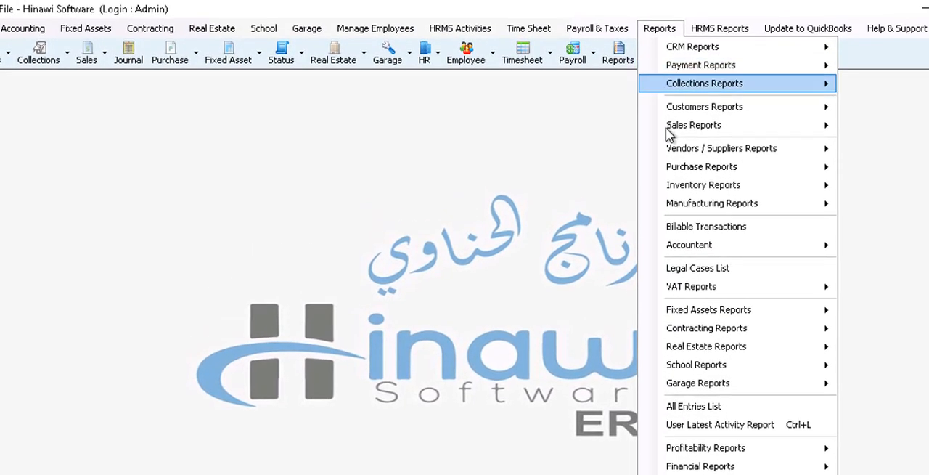
mouse_move(674, 205)
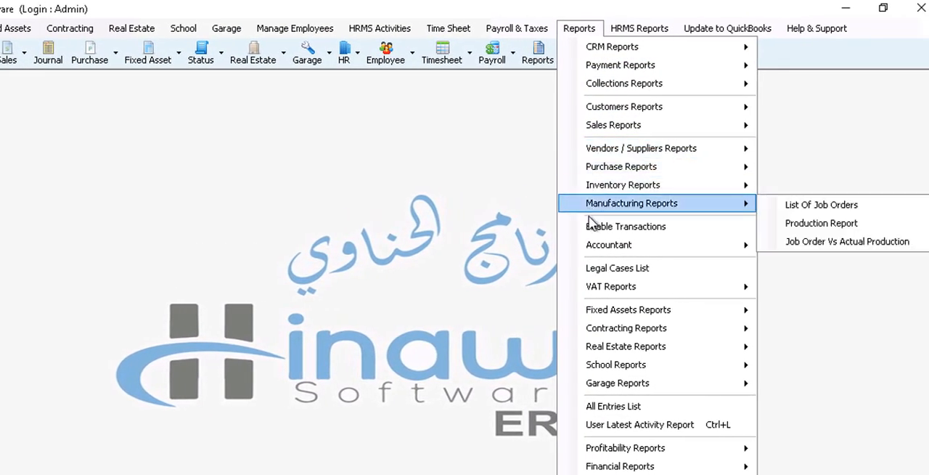
mouse_move(591, 189)
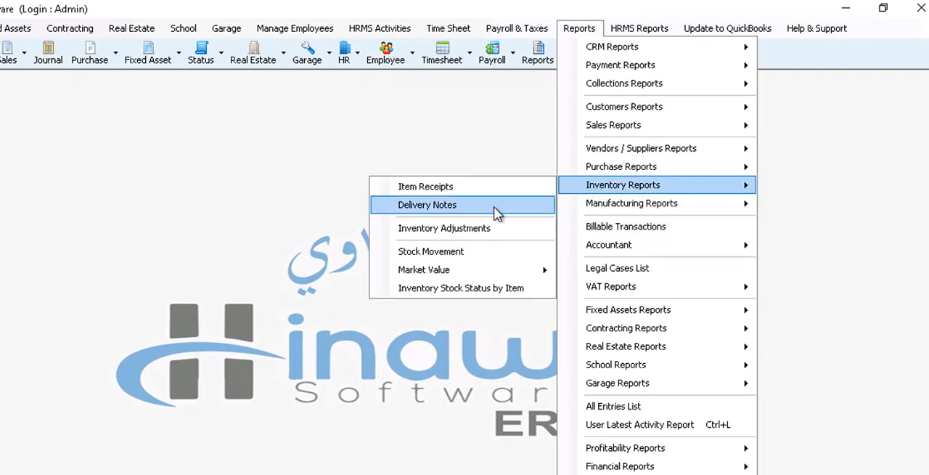
click(488, 187)
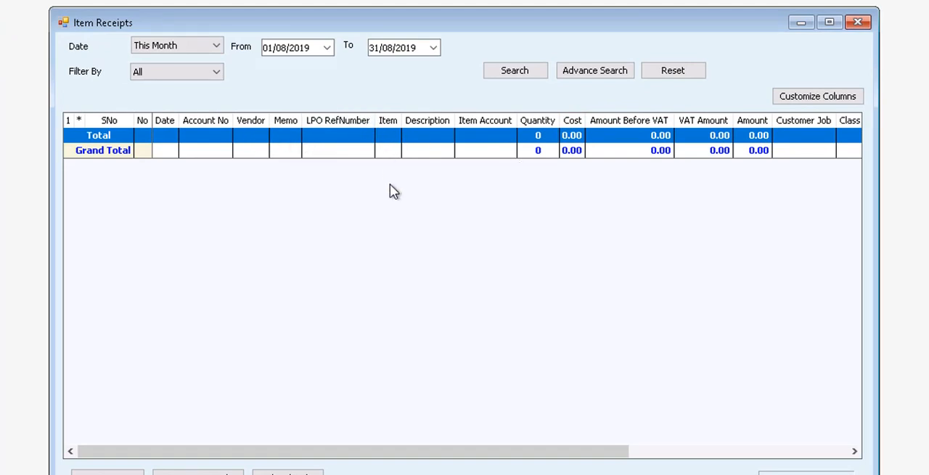
Step: Search the item receipts starting from 11/07/2012, review their quantity, cost and amount columns and close the report
click(327, 48)
click(270, 71)
click(271, 71)
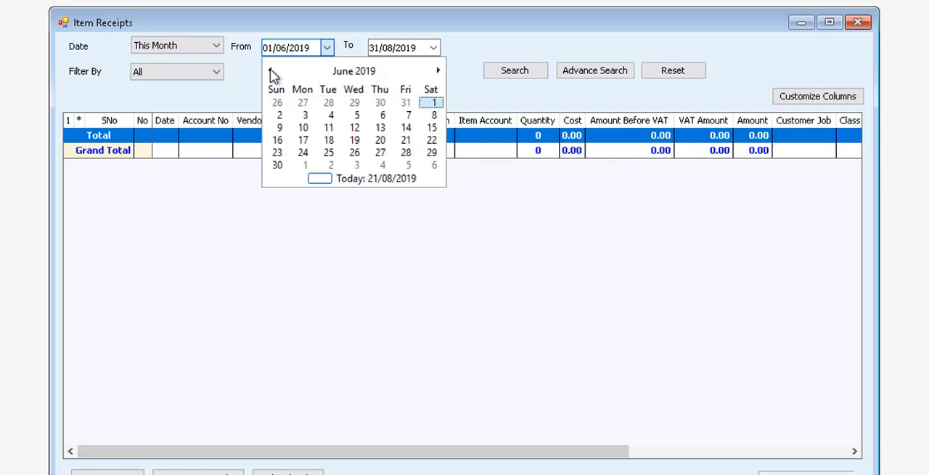
click(271, 71)
click(271, 71)
click(271, 71)
click(271, 71)
click(271, 71)
click(270, 71)
click(323, 71)
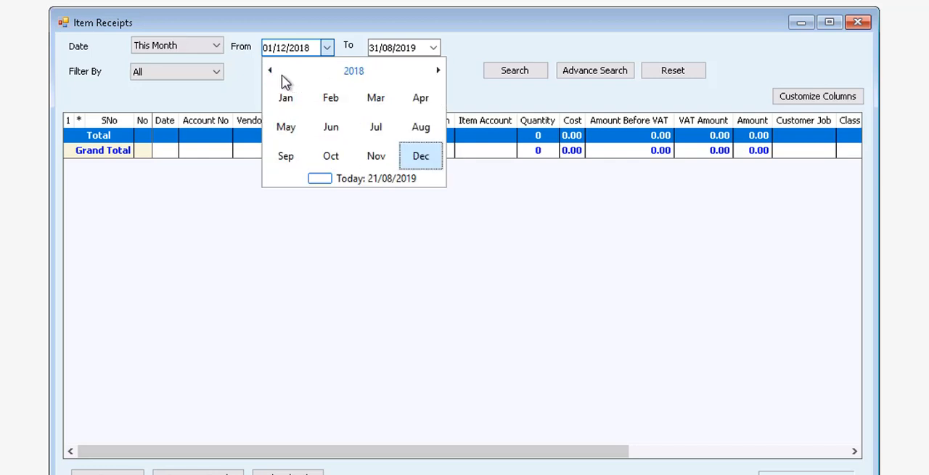
click(270, 71)
click(270, 71)
click(270, 71)
click(270, 71)
click(270, 70)
click(270, 70)
click(363, 135)
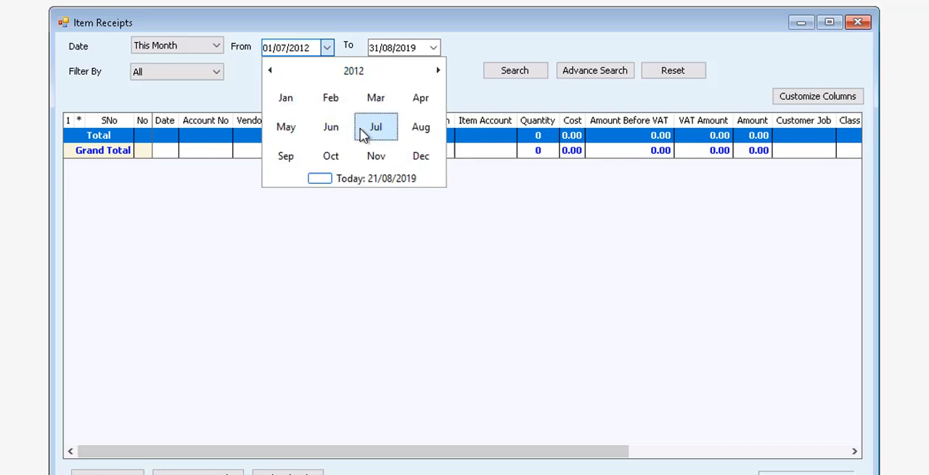
click(363, 134)
click(498, 77)
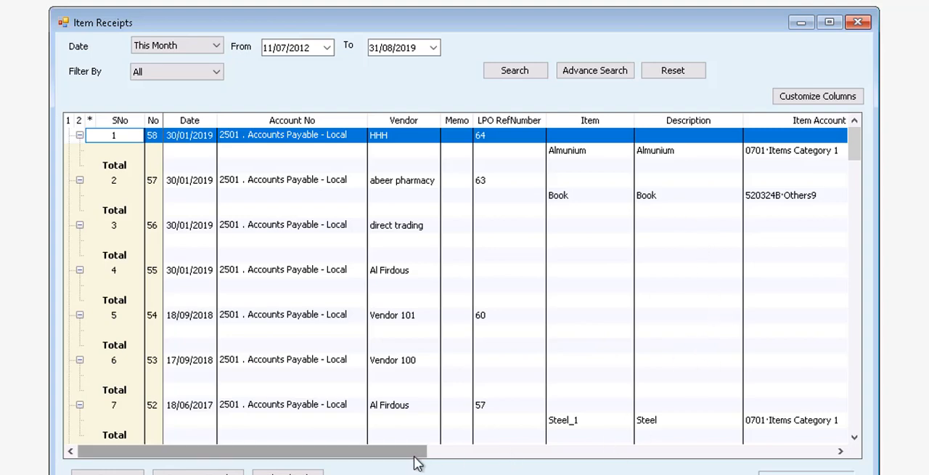
drag(418, 461, 688, 451)
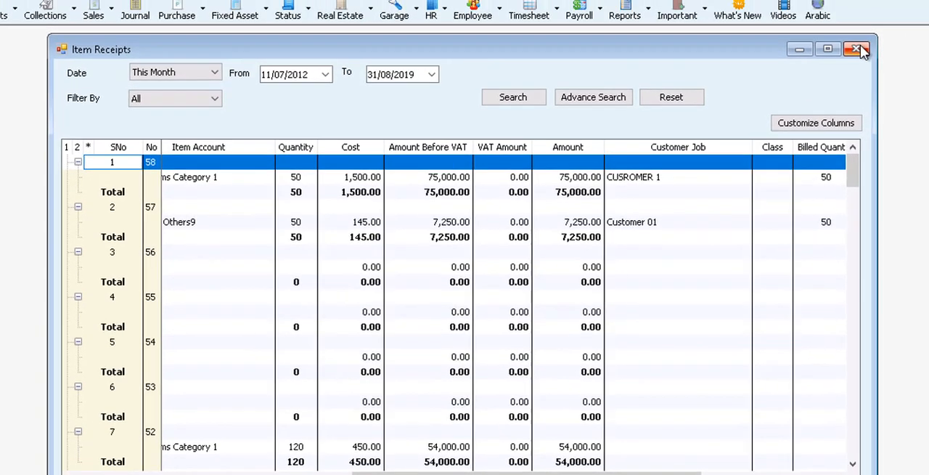
click(860, 24)
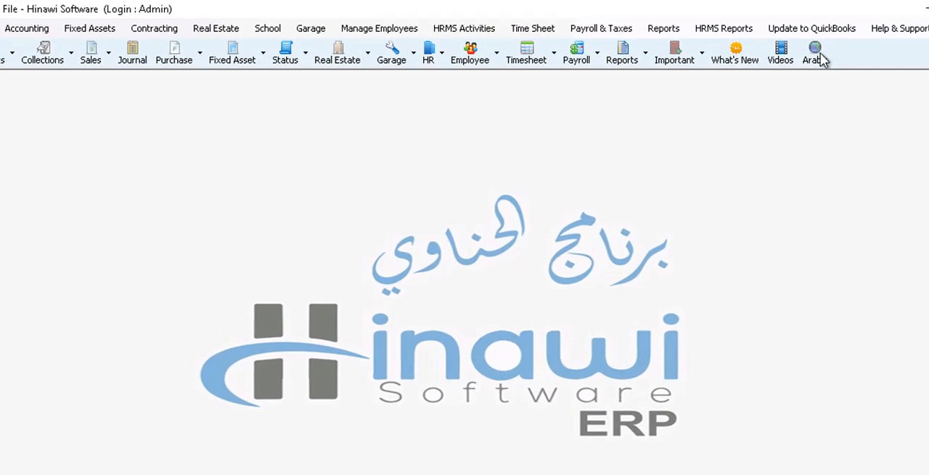